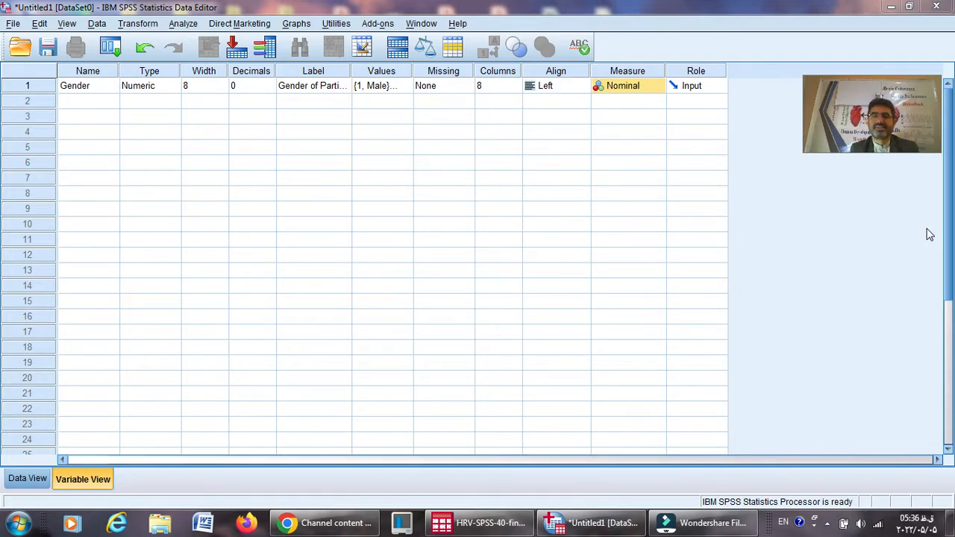
Delete the existing Gender variable from the untitled dataset
{"action": "right_click", "coordinate": [41, 91]}
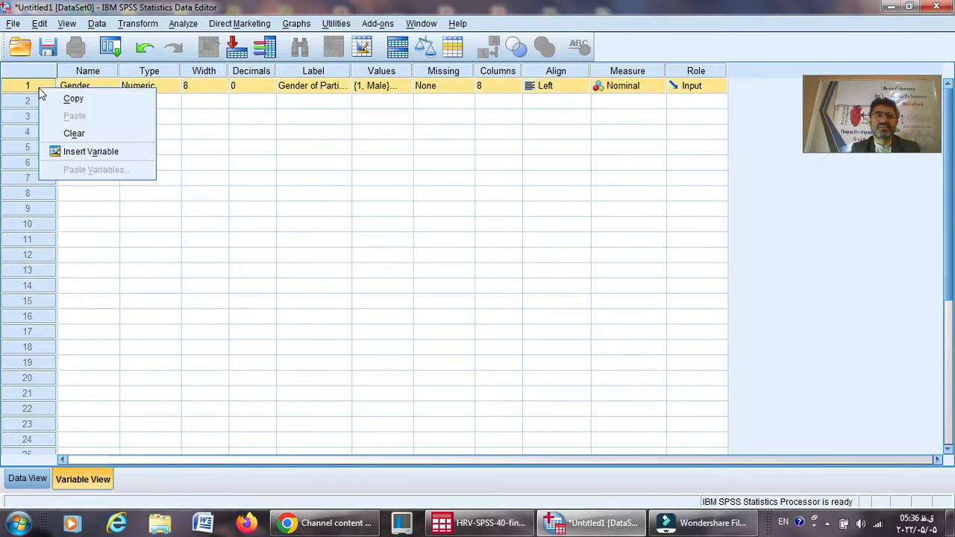
{"action": "left_click", "coordinate": [78, 133]}
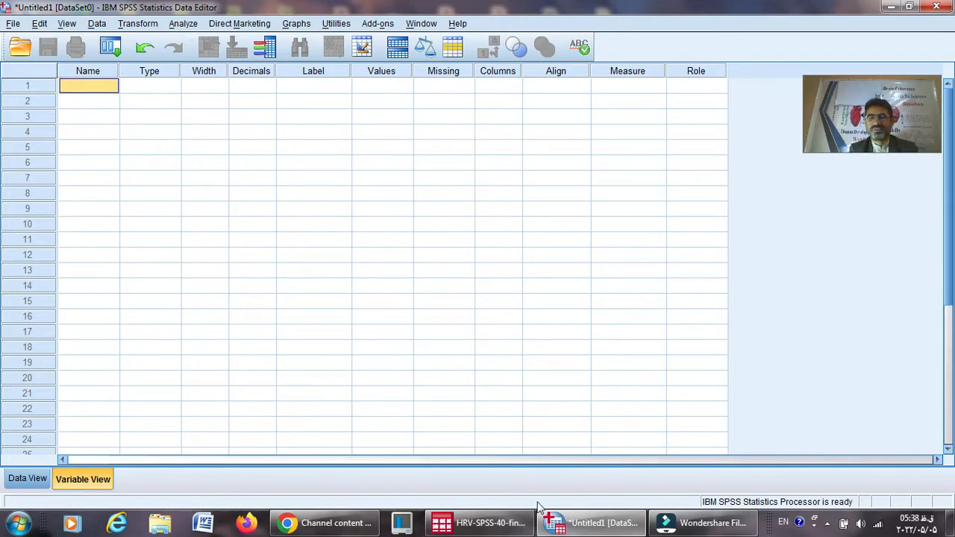
Compare the HRV-SPSS-40-final-grouped.sav data with the untitled dataset, and examine the untitled dataset's data and variable views
{"action": "left_click", "coordinate": [485, 522]}
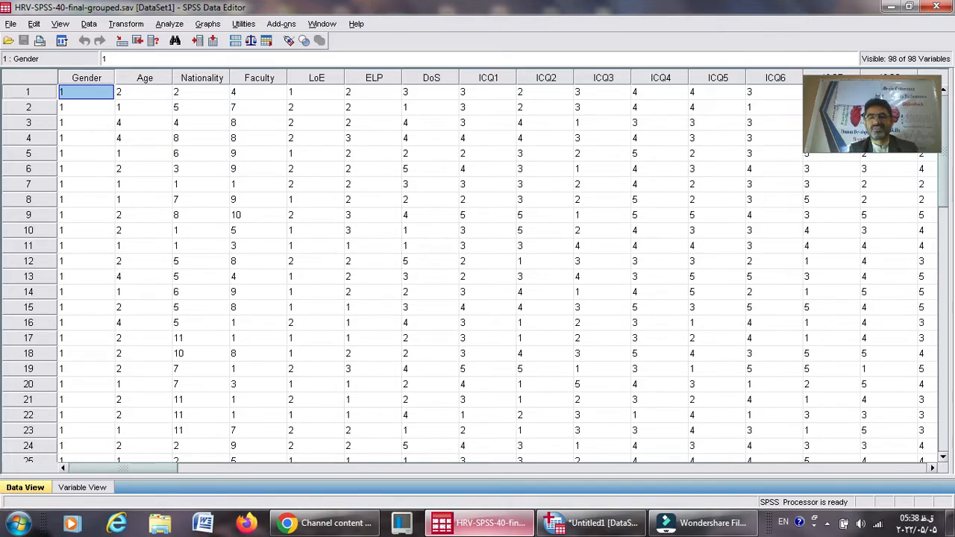
{"action": "left_click", "coordinate": [595, 529]}
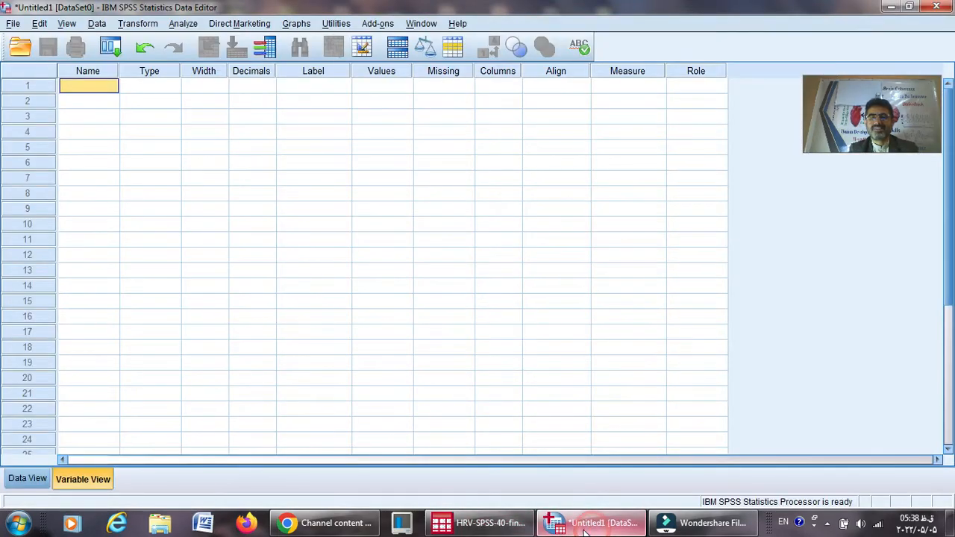
{"action": "left_click", "coordinate": [499, 530]}
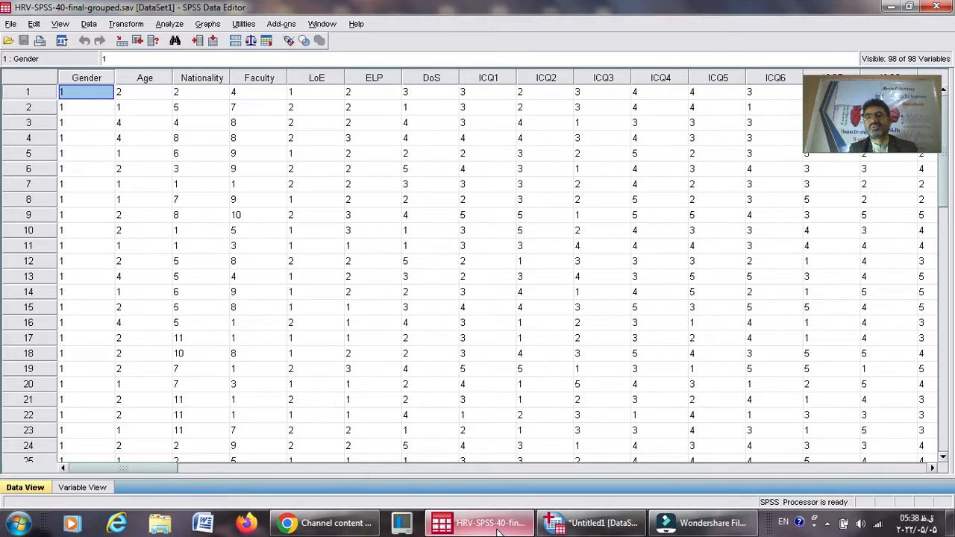
{"action": "left_click", "coordinate": [564, 527]}
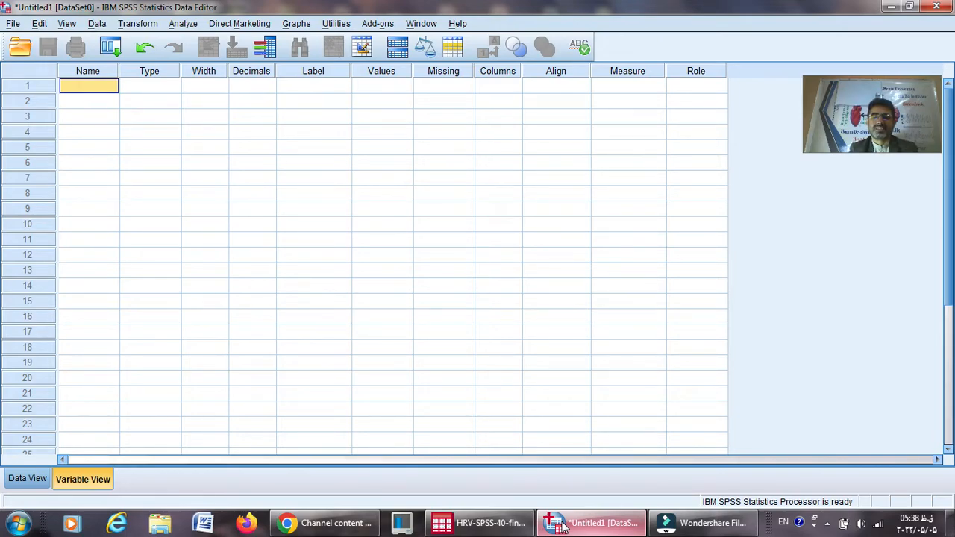
{"action": "left_click", "coordinate": [480, 524]}
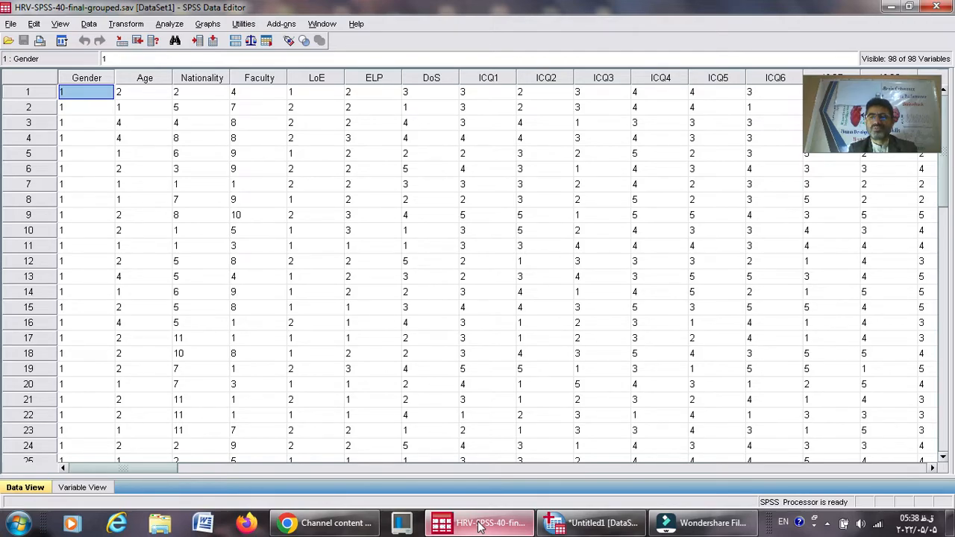
{"action": "left_click", "coordinate": [581, 533]}
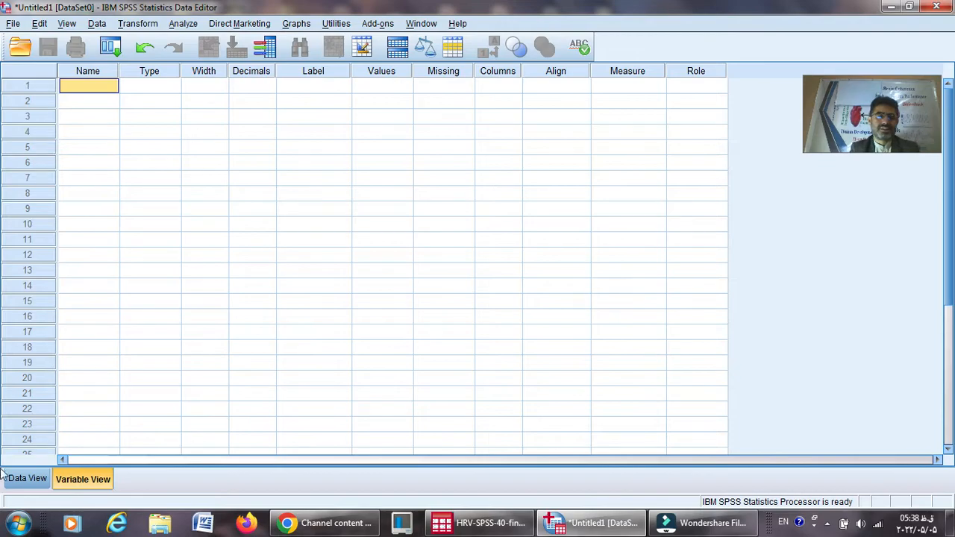
{"action": "left_click", "coordinate": [28, 483]}
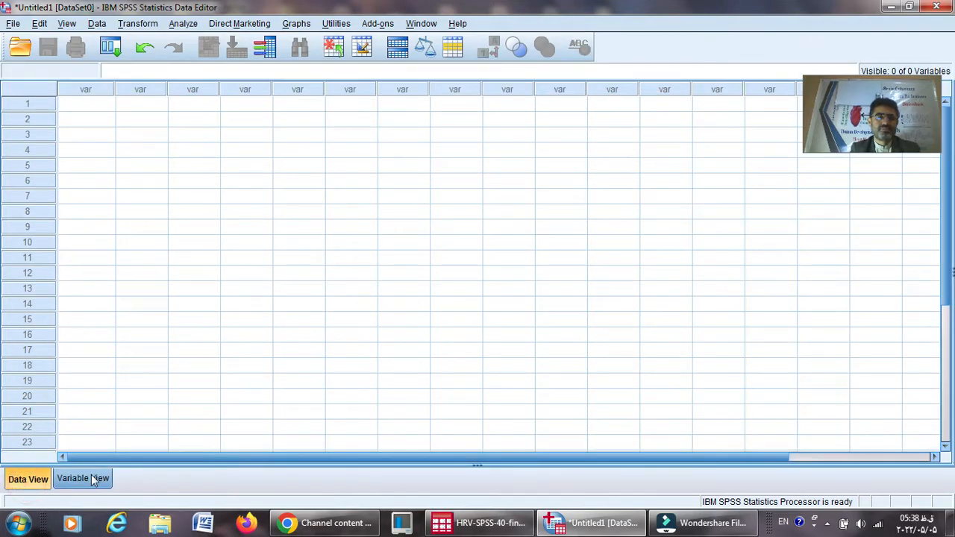
{"action": "left_click", "coordinate": [91, 476]}
{"action": "left_click", "coordinate": [33, 479]}
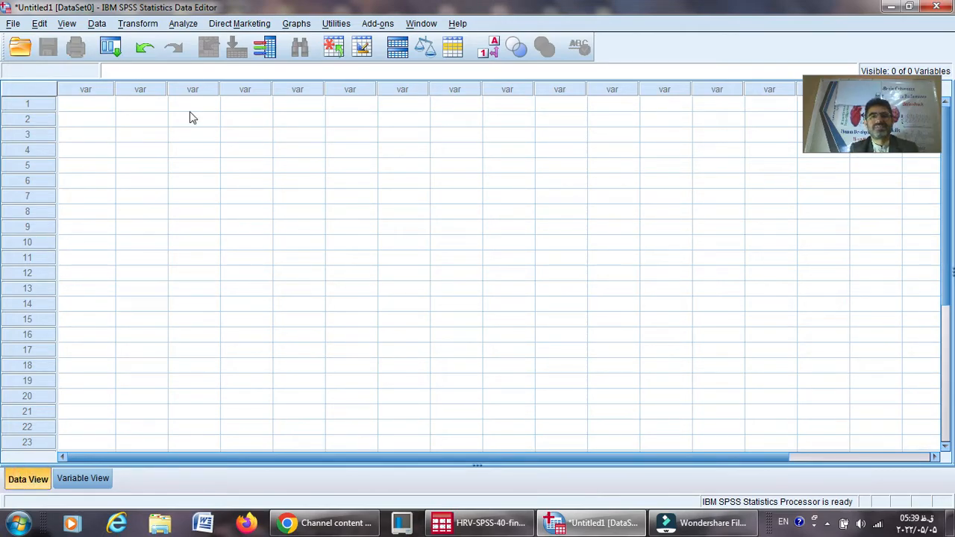
{"action": "left_click", "coordinate": [89, 481]}
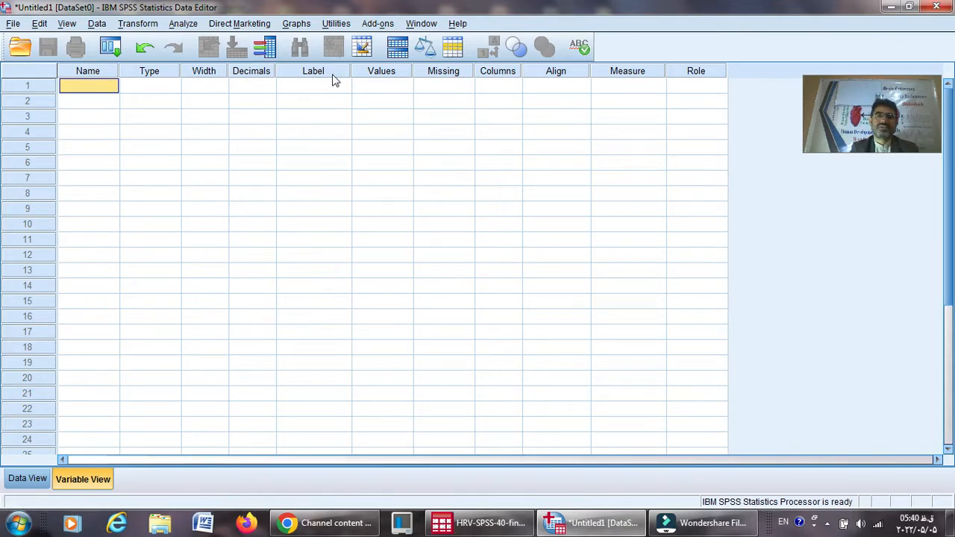
Define the first variable with the name Gender and keep its type as Numeric
{"action": "left_click", "coordinate": [102, 89]}
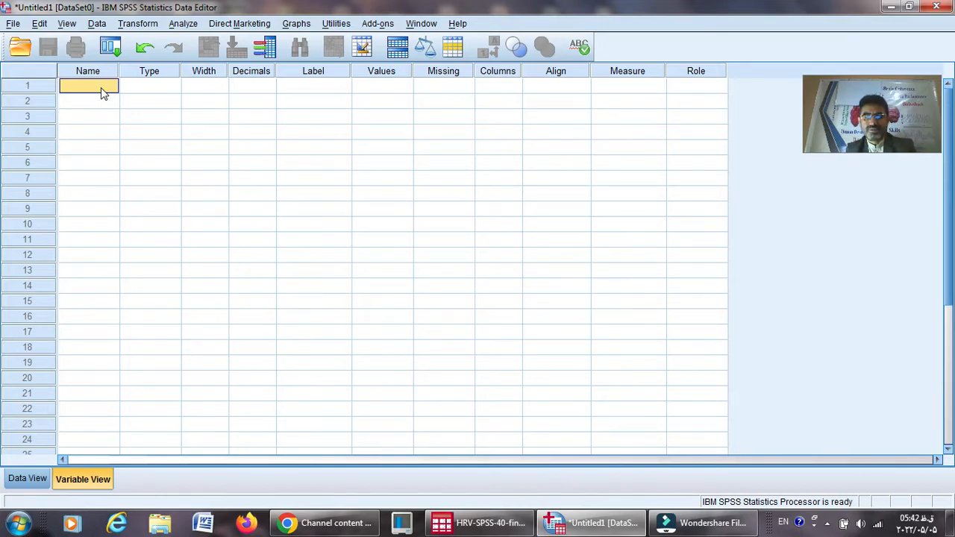
{"action": "type", "text": "Gender"}
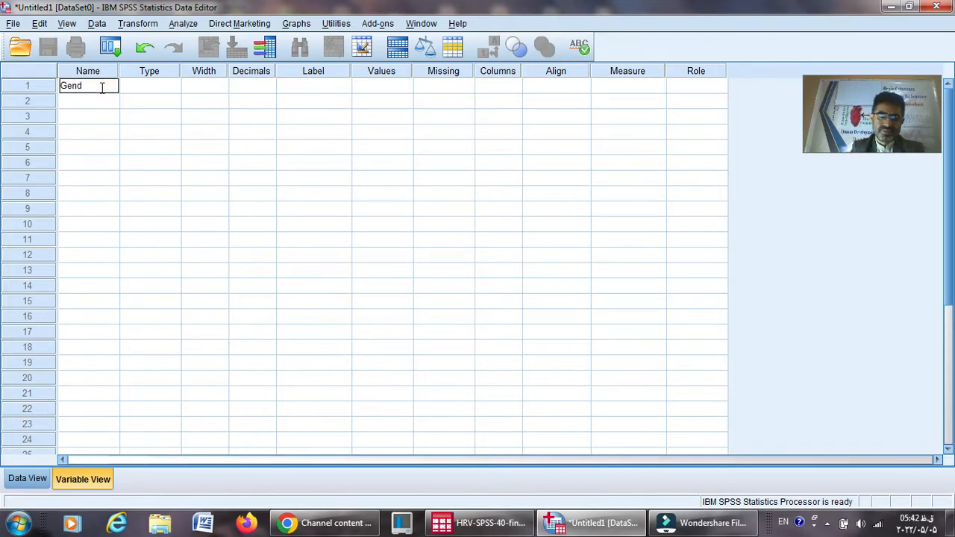
{"action": "left_click", "coordinate": [154, 85]}
{"action": "left_click", "coordinate": [172, 85]}
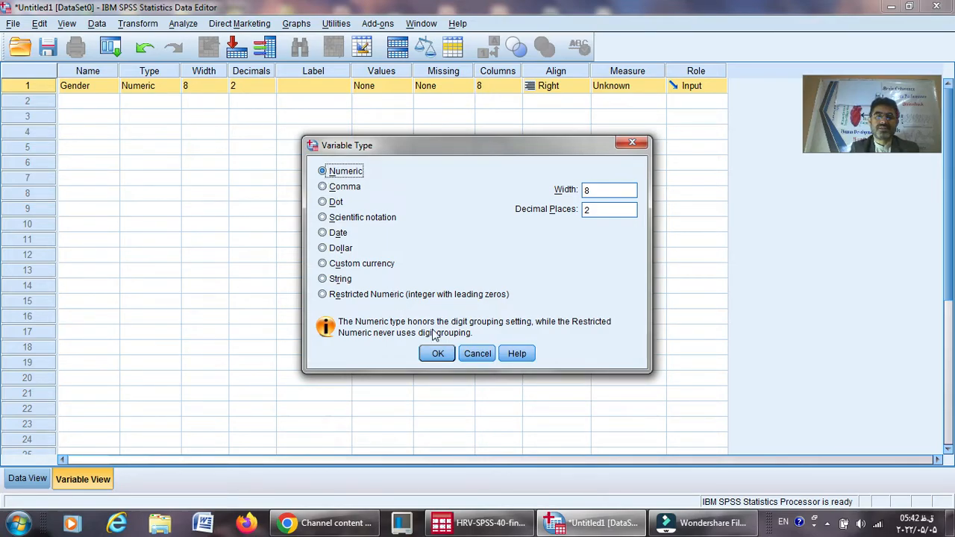
{"action": "left_click", "coordinate": [438, 355]}
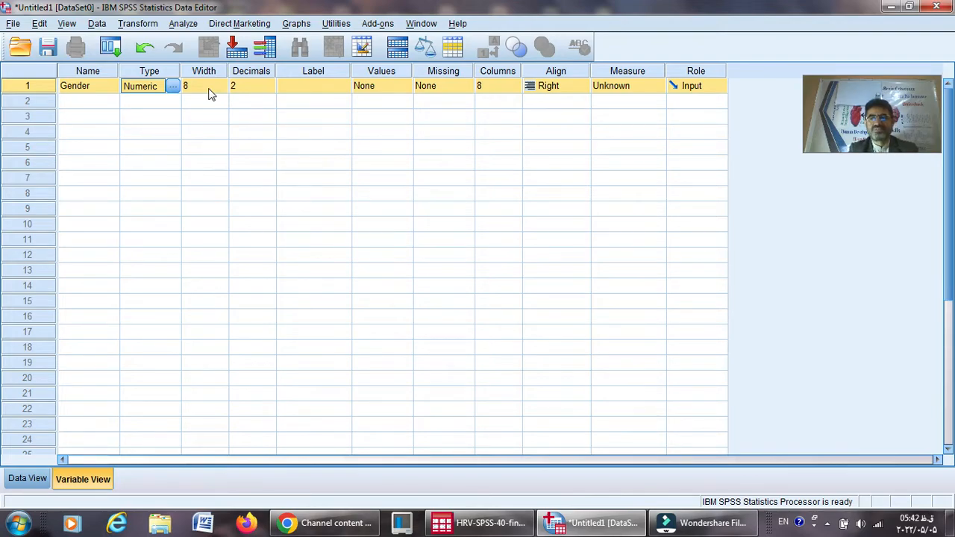
Set the Gender variable's decimals to 0 and its label to "Gender of Participants"
{"action": "left_click", "coordinate": [250, 87]}
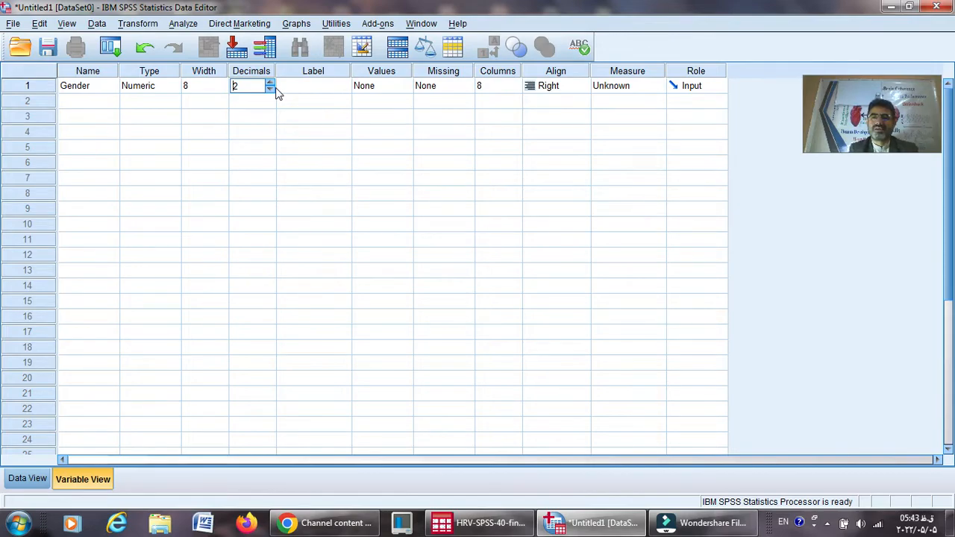
{"action": "left_click", "coordinate": [270, 90]}
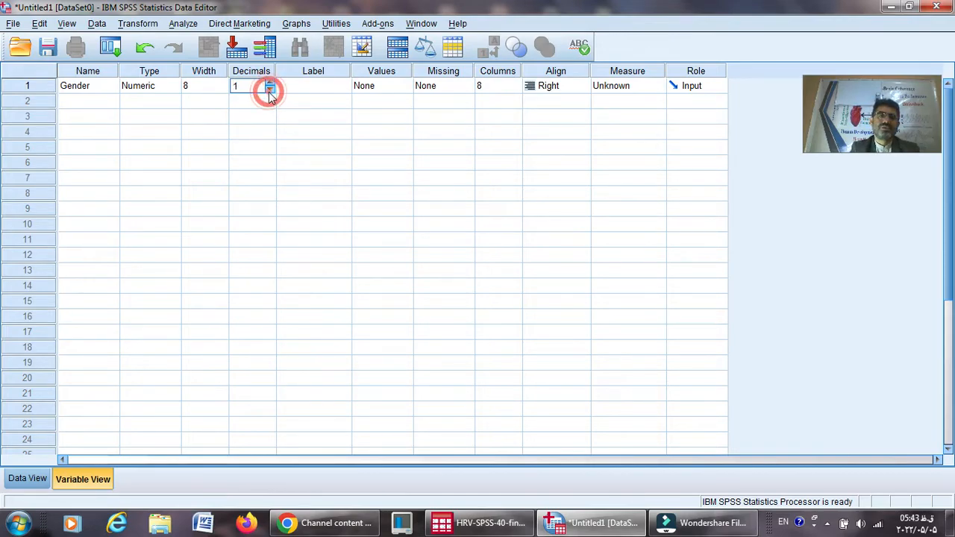
{"action": "left_click", "coordinate": [270, 90]}
{"action": "left_click", "coordinate": [312, 90]}
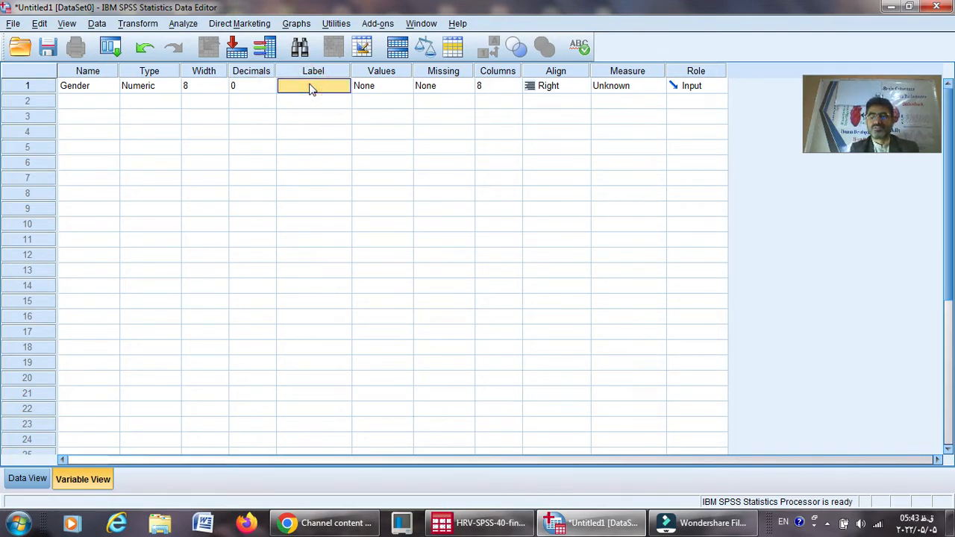
{"action": "type", "text": "Gender"}
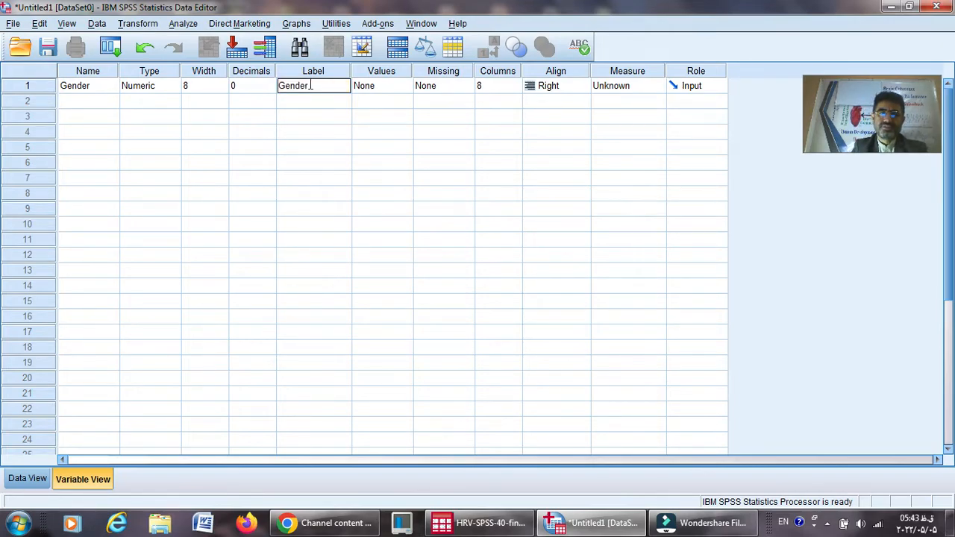
{"action": "type", "text": " of Partic"}
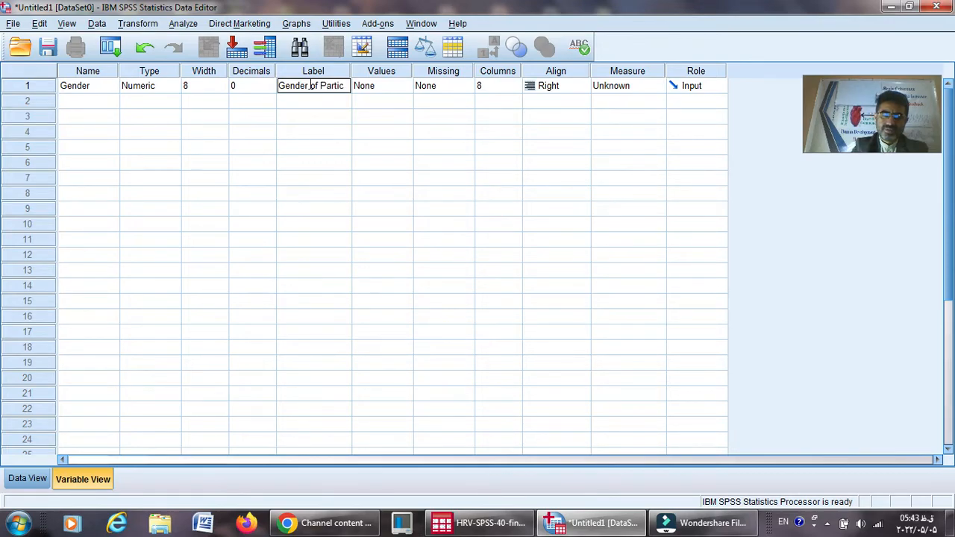
{"action": "type", "text": "ipants"}
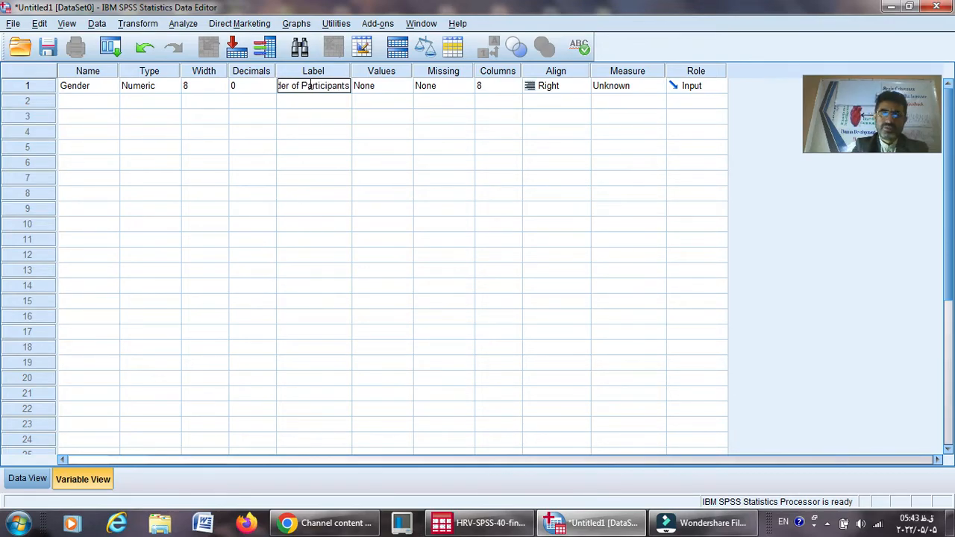
Define value labels for the Gender variable: 1 = Male and 2 = Female
{"action": "left_click", "coordinate": [405, 89]}
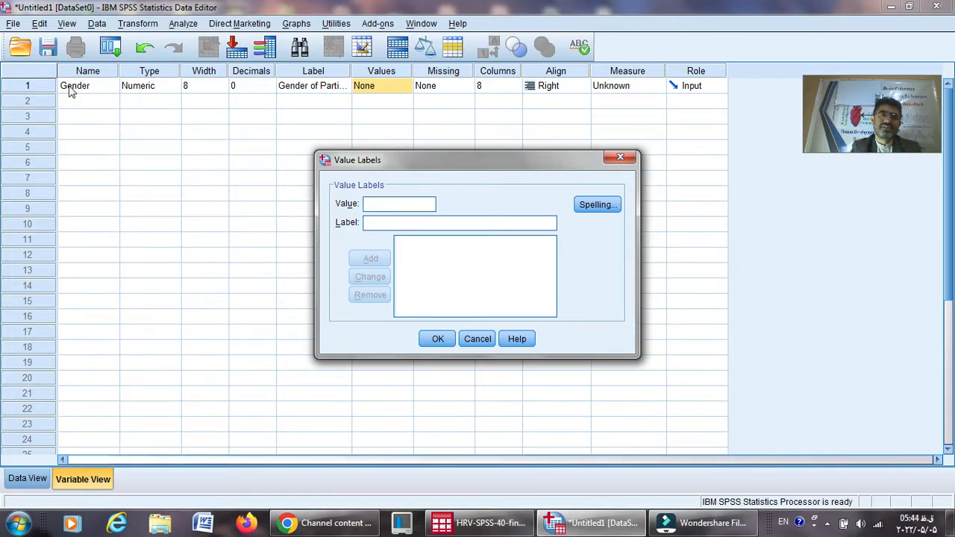
{"action": "left_click", "coordinate": [397, 202]}
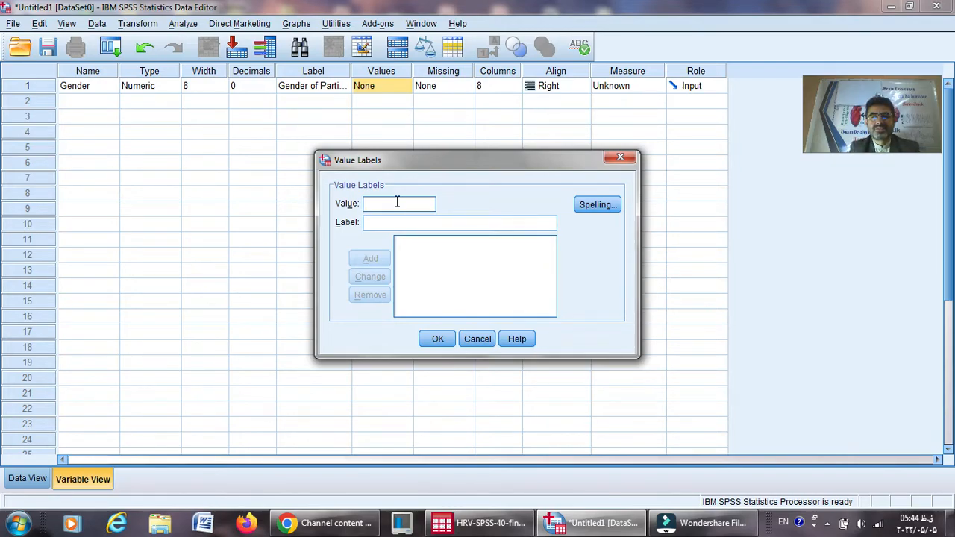
{"action": "type", "text": "1"}
{"action": "left_click", "coordinate": [387, 229]}
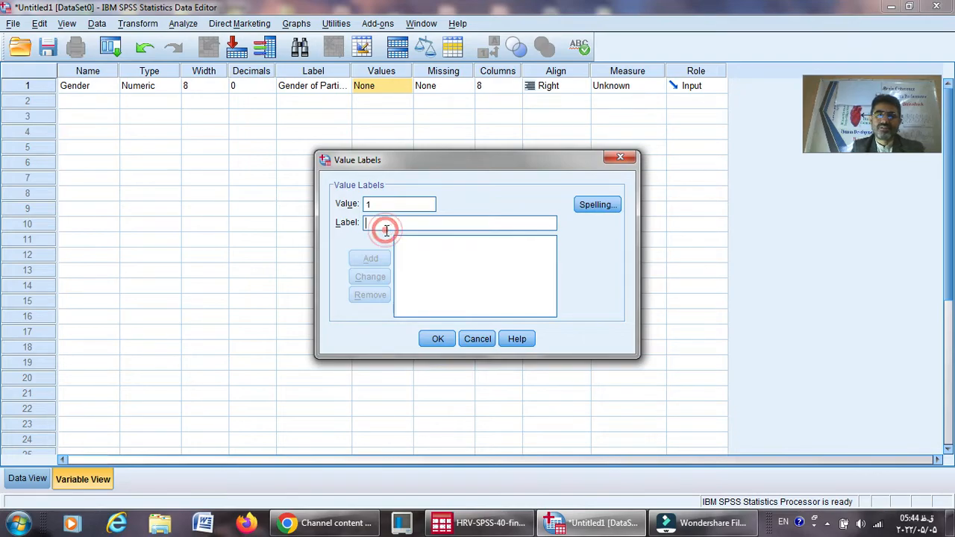
{"action": "type", "text": "Male"}
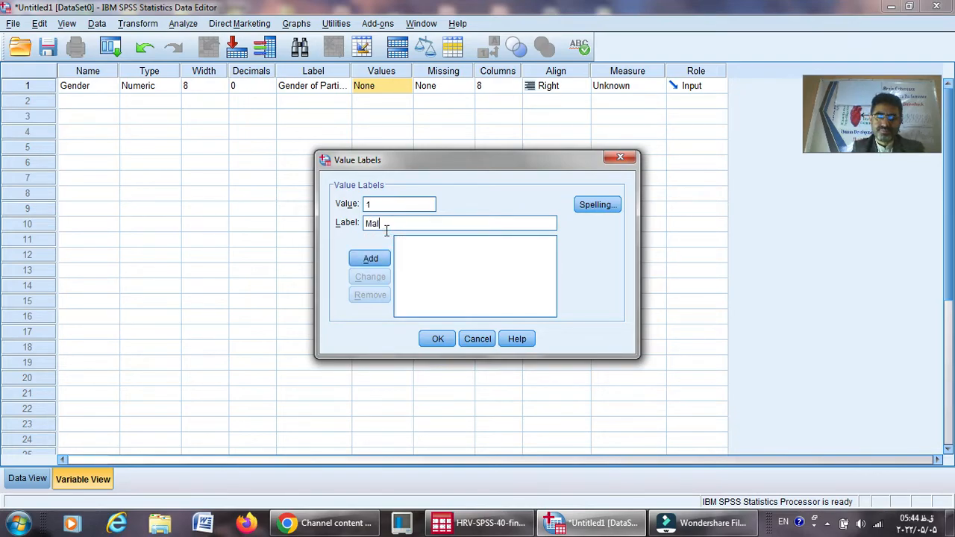
{"action": "left_click", "coordinate": [382, 260]}
{"action": "left_click", "coordinate": [384, 209]}
{"action": "type", "text": "2 = \"F"}
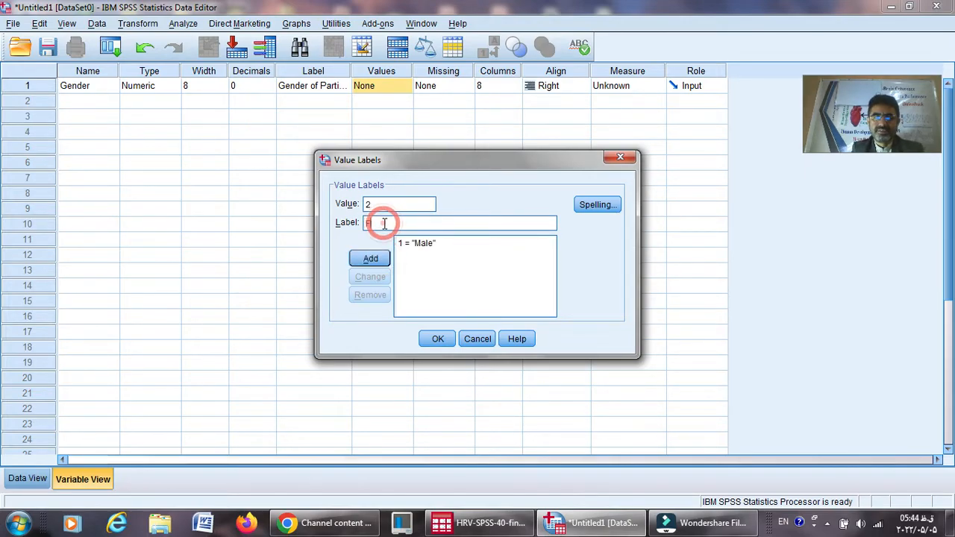
{"action": "type", "text": "emale"}
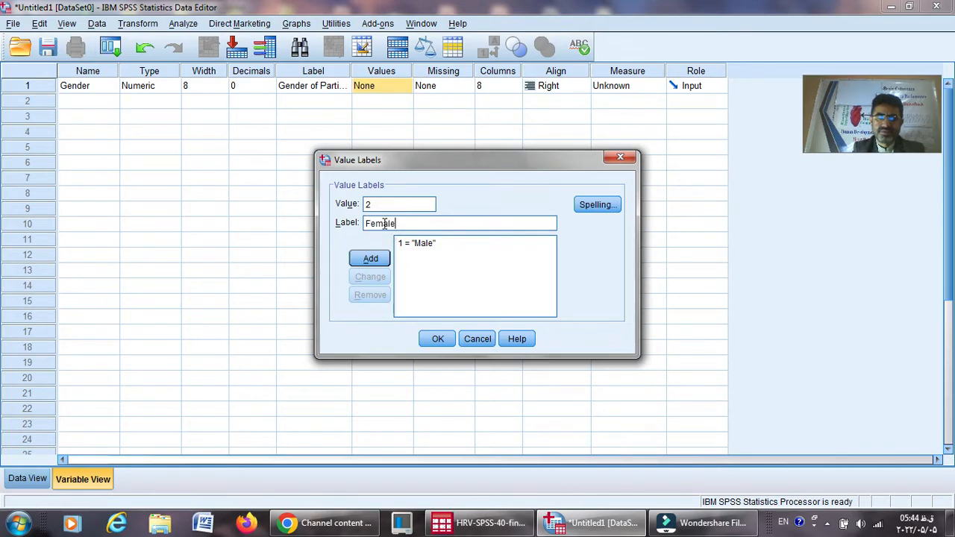
{"action": "left_click", "coordinate": [370, 258]}
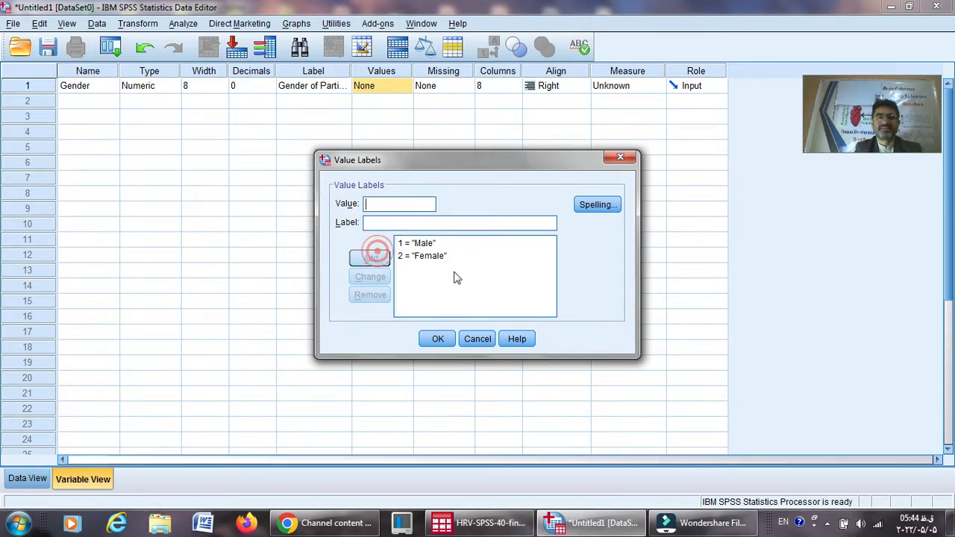
{"action": "left_click", "coordinate": [438, 340]}
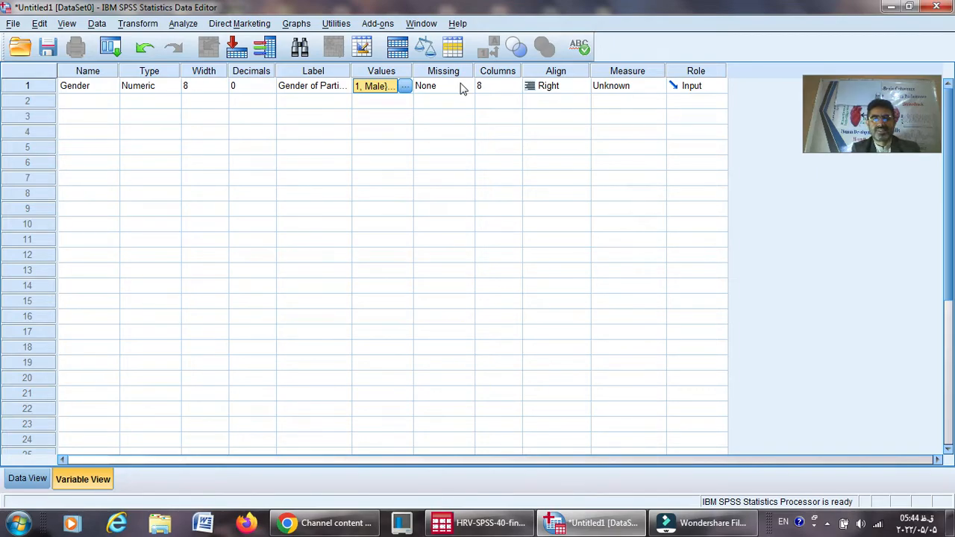
{"action": "left_click", "coordinate": [513, 86]}
{"action": "left_click", "coordinate": [516, 89]}
{"action": "left_click", "coordinate": [516, 83]}
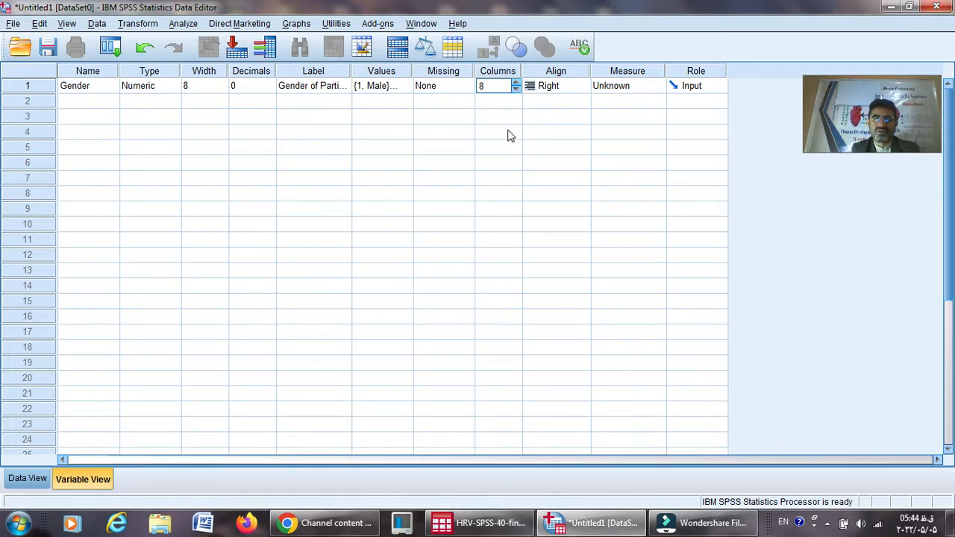
Set the Gender variable's alignment to Left and its measurement level to Nominal
{"action": "left_click", "coordinate": [580, 86]}
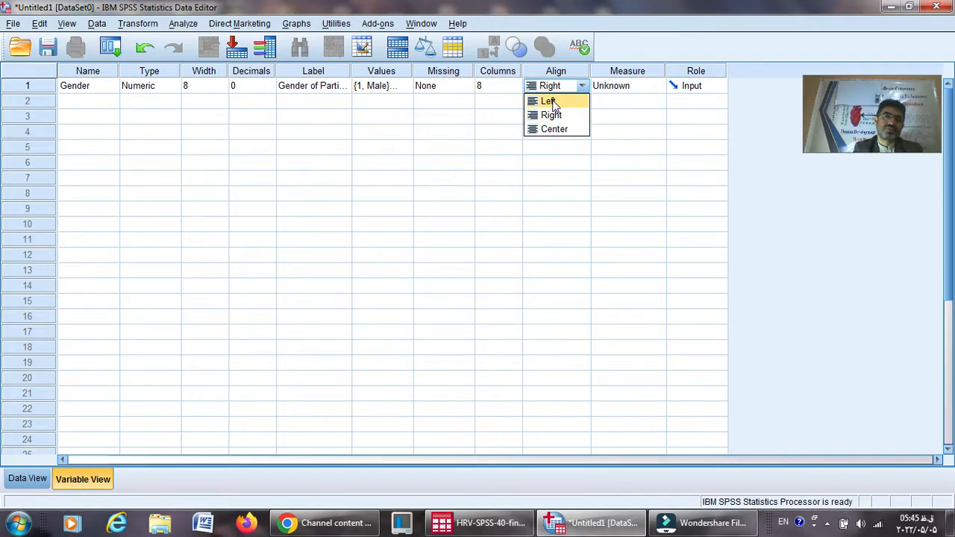
{"action": "left_click", "coordinate": [552, 103]}
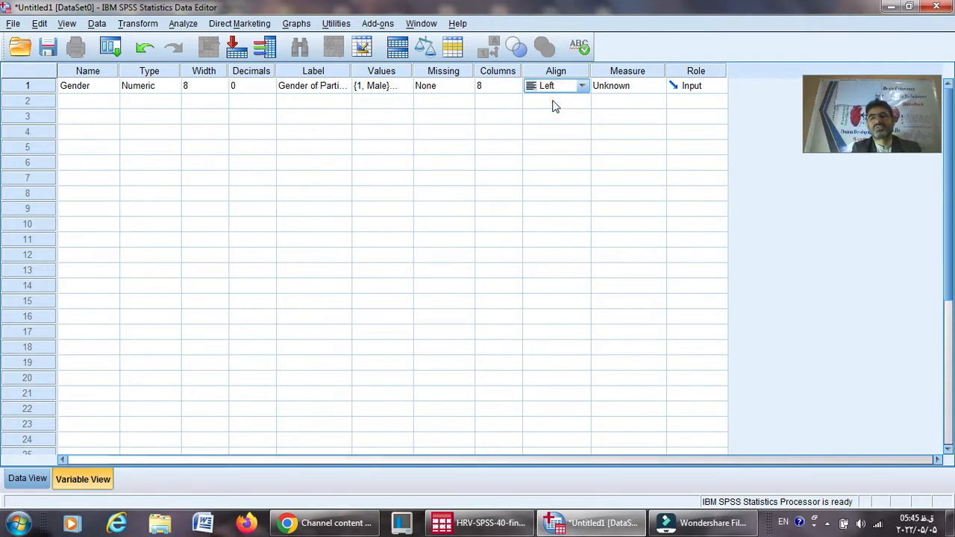
{"action": "left_click", "coordinate": [658, 88]}
{"action": "left_click", "coordinate": [657, 87]}
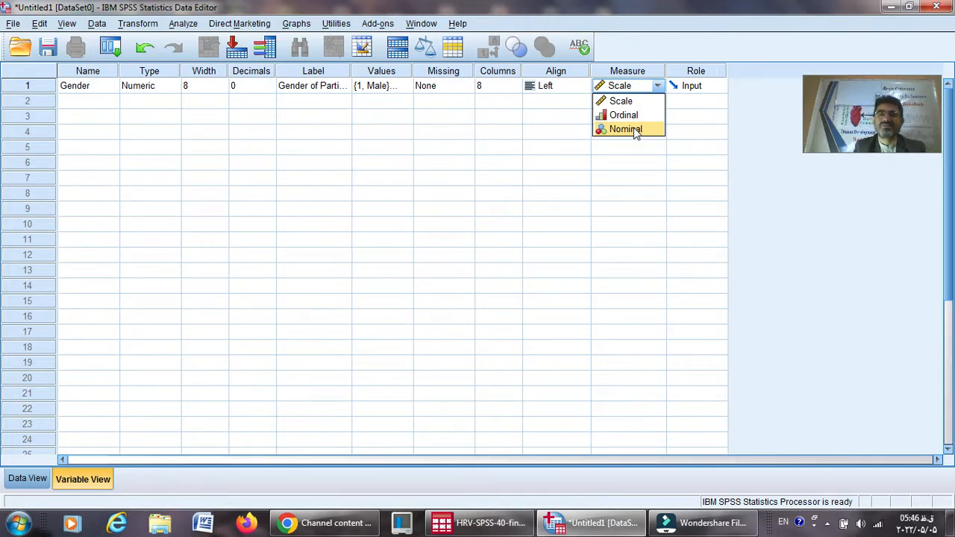
{"action": "left_click", "coordinate": [634, 131]}
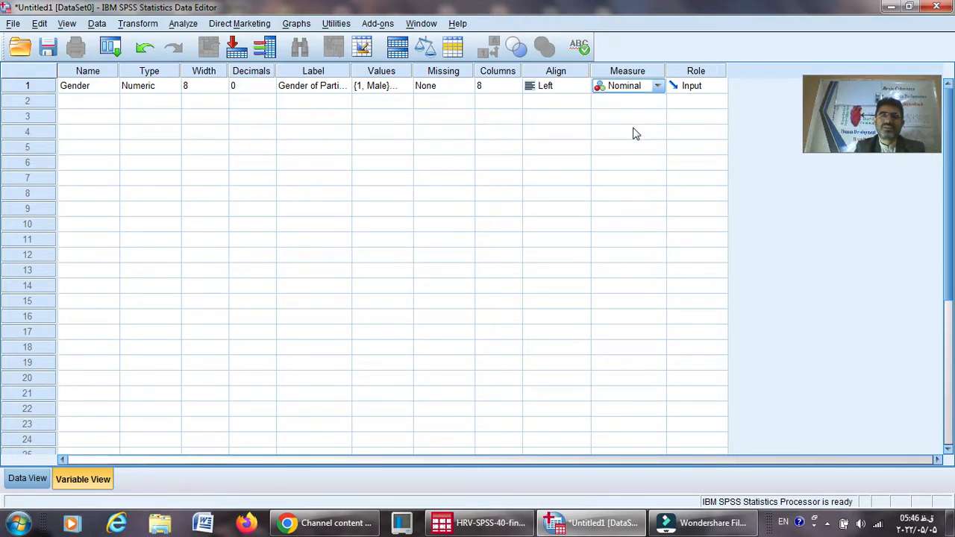
{"action": "left_click", "coordinate": [84, 106]}
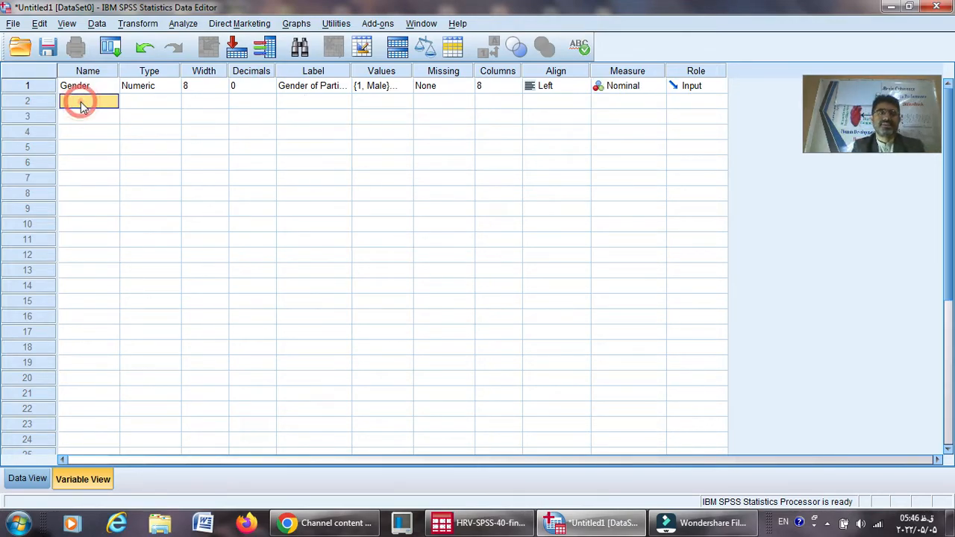
Define a second variable with the name Age and keep its type as Numeric
{"action": "type", "text": "A"}
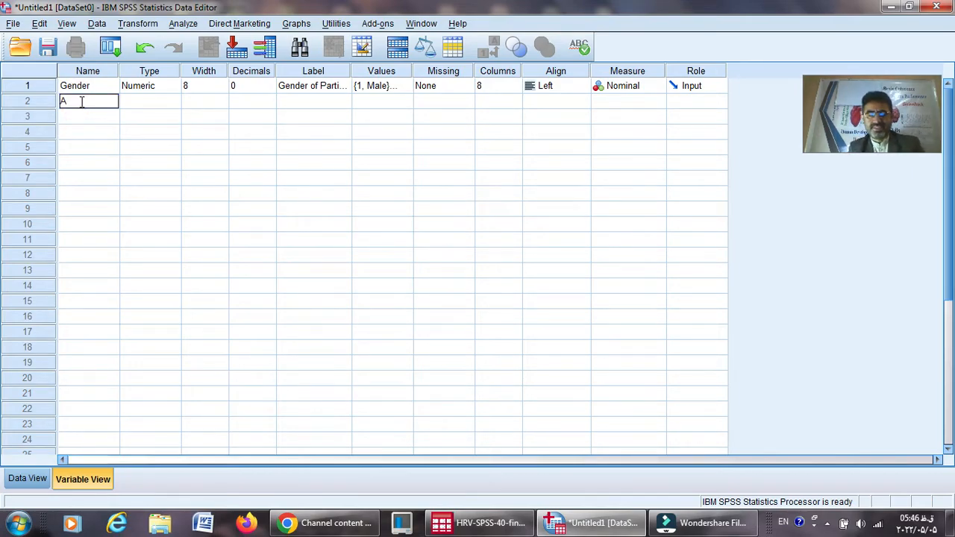
{"action": "type", "text": "ge"}
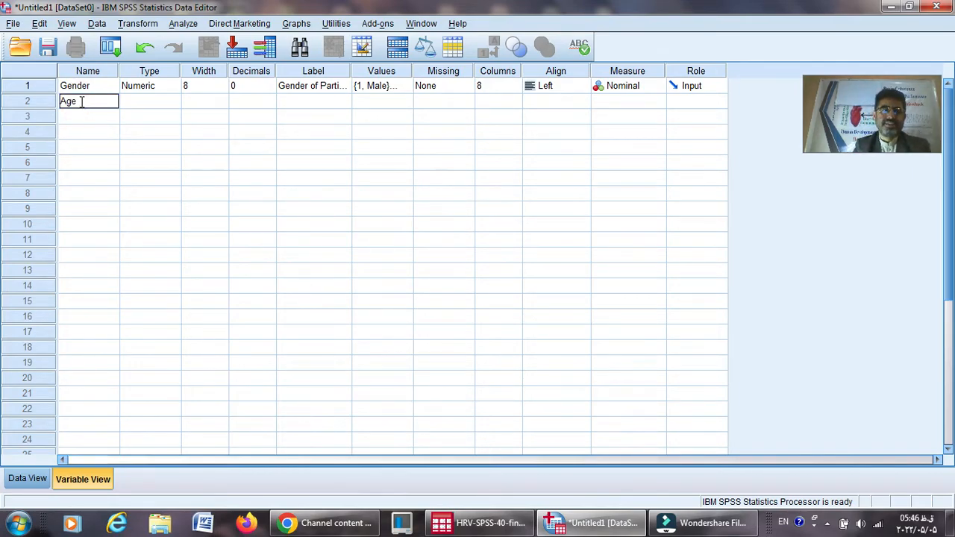
{"action": "left_click", "coordinate": [144, 106]}
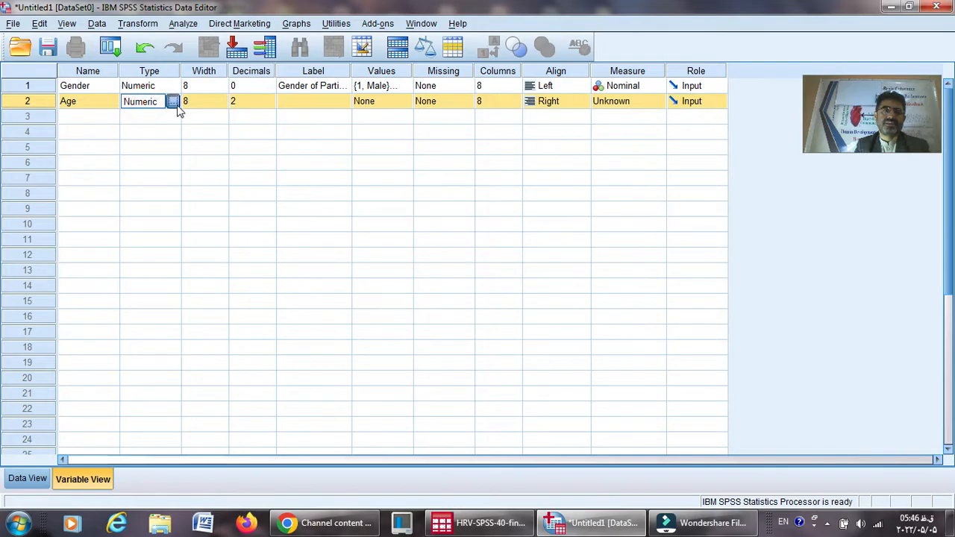
{"action": "left_click", "coordinate": [172, 102]}
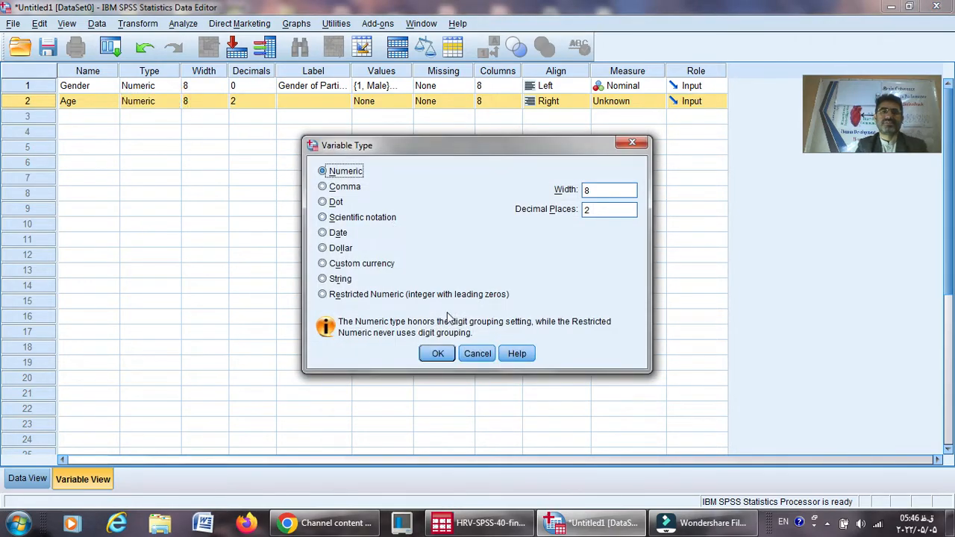
{"action": "left_click", "coordinate": [438, 353]}
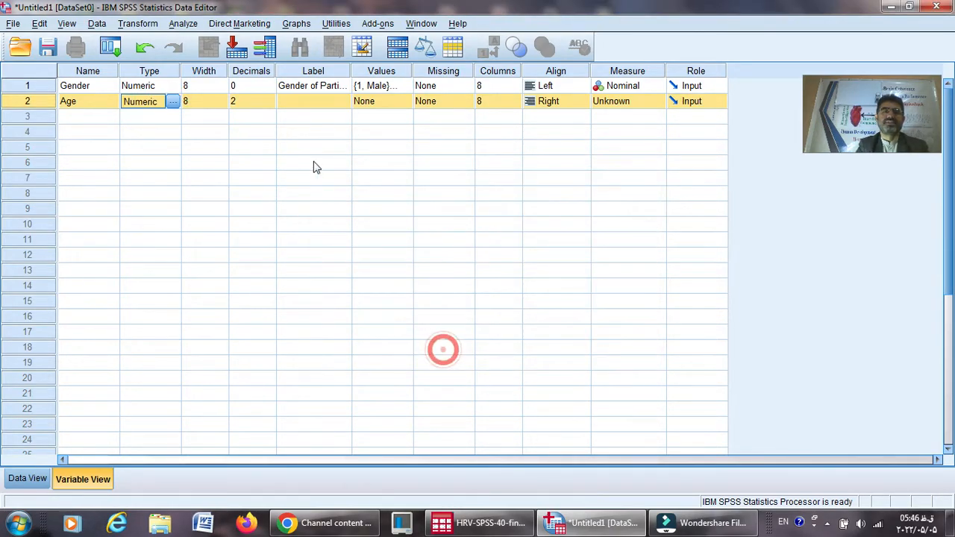
Set the Age variable's decimals to 0 and its label to "Age of Participants"
{"action": "left_click", "coordinate": [267, 105]}
{"action": "left_click", "coordinate": [269, 106]}
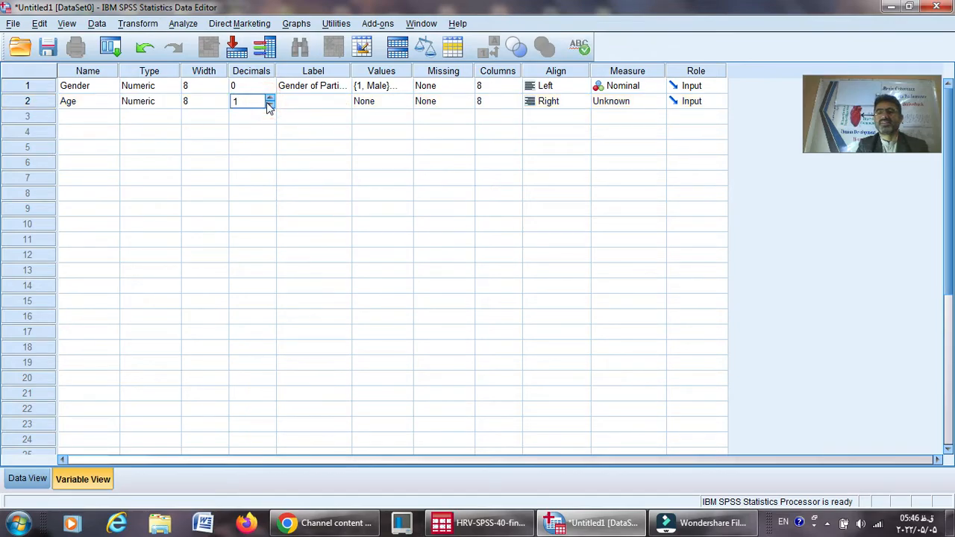
{"action": "left_click", "coordinate": [270, 105]}
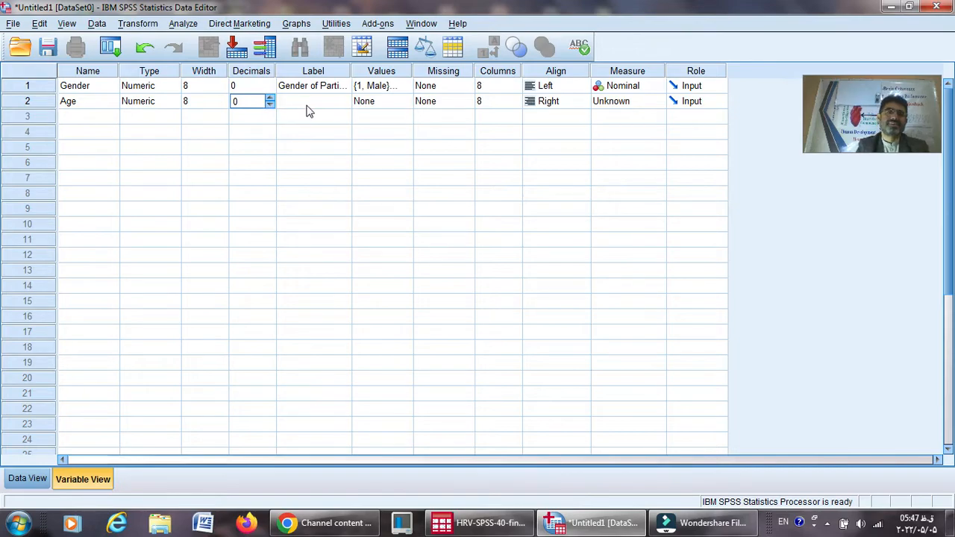
{"action": "left_click", "coordinate": [306, 109]}
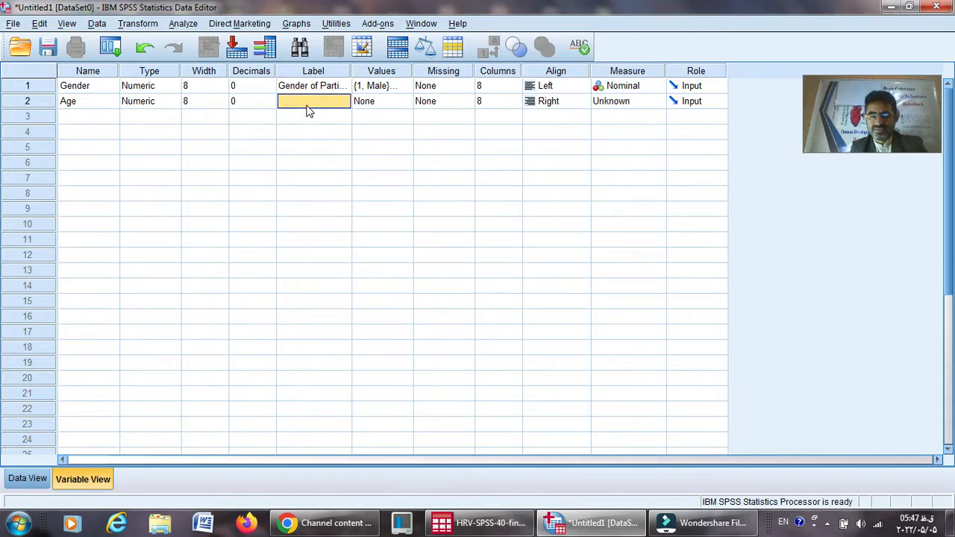
{"action": "type", "text": "Age of Pa"}
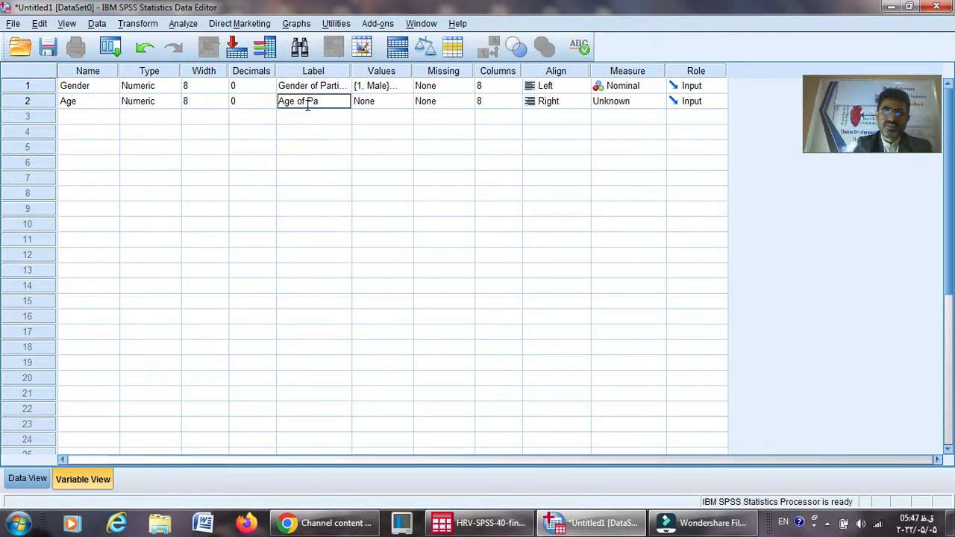
{"action": "type", "text": "rticipants"}
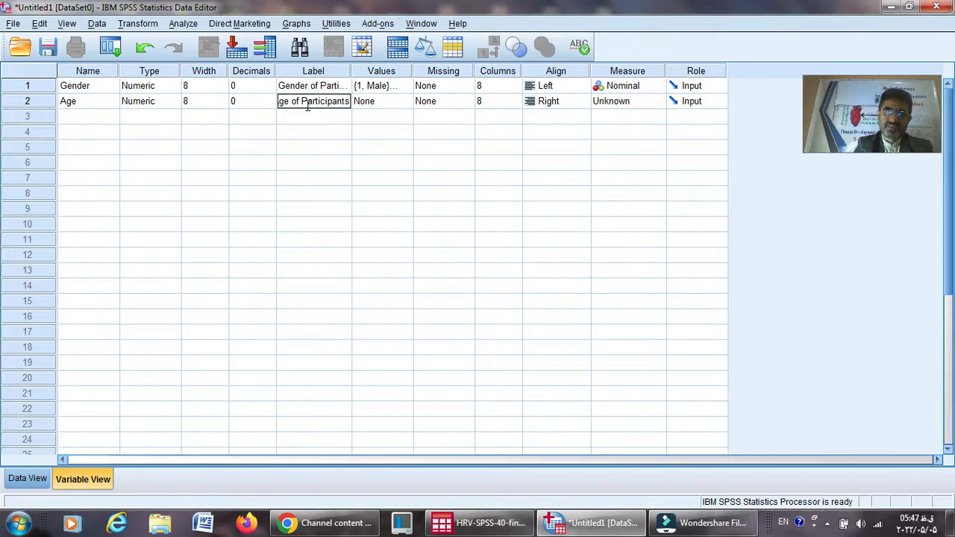
Add the first two value labels for the Age variable: 1 = 22-26 and 2 = 27-32
{"action": "left_click", "coordinate": [396, 107]}
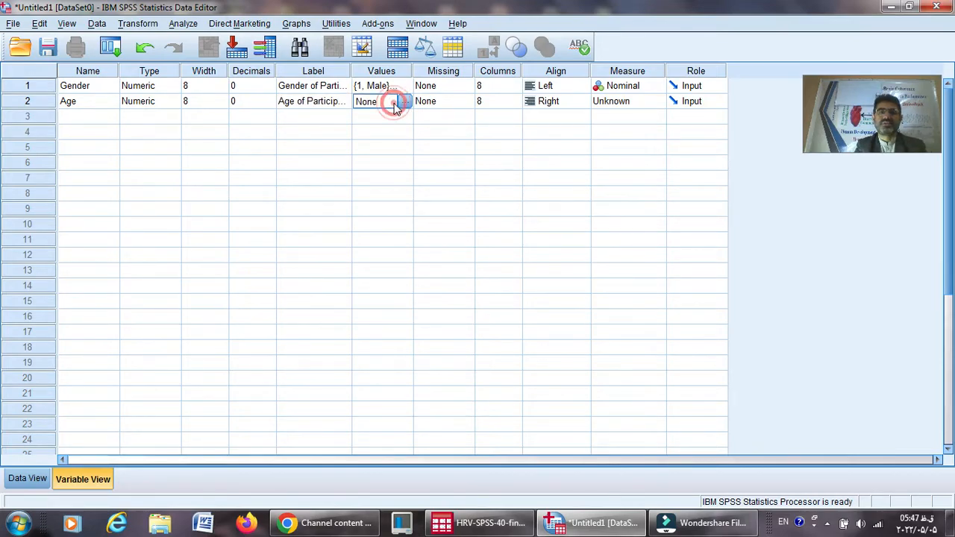
{"action": "left_click", "coordinate": [401, 102]}
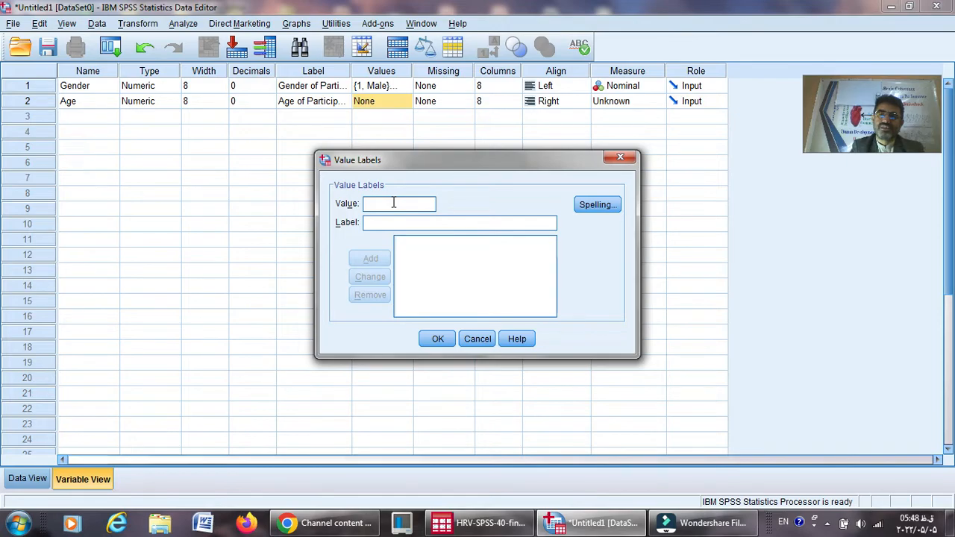
{"action": "type", "text": "1"}
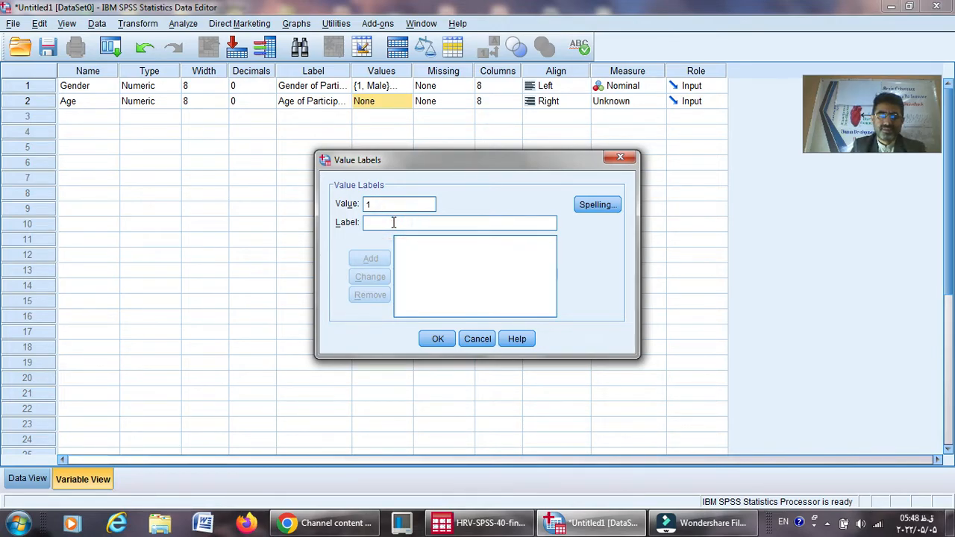
{"action": "type", "text": "22"}
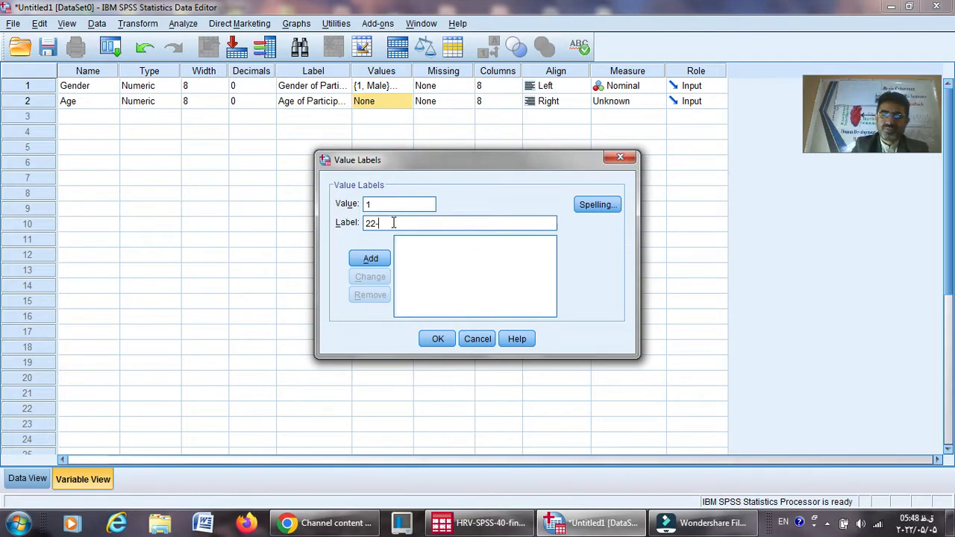
{"action": "type", "text": "-26"}
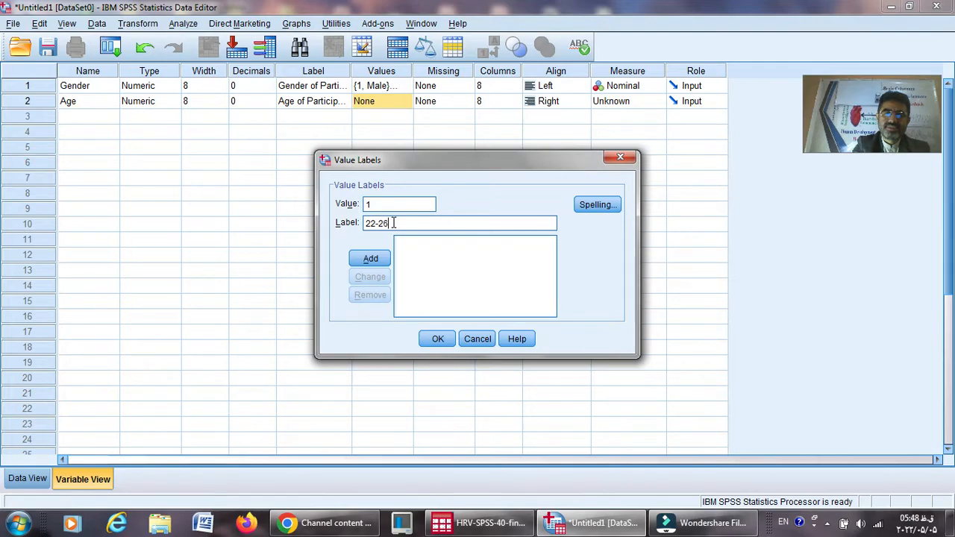
{"action": "left_click", "coordinate": [369, 259]}
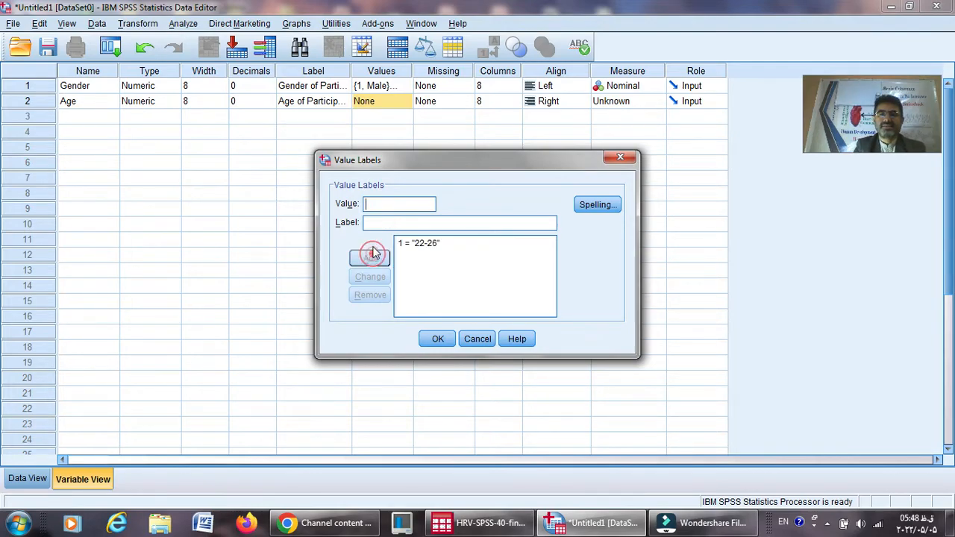
{"action": "type", "text": "2"}
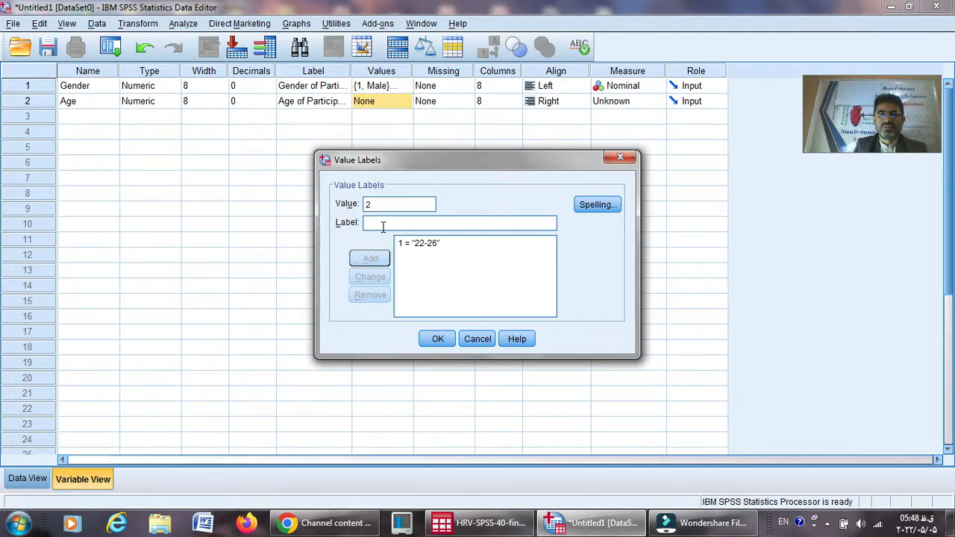
{"action": "type", "text": "27-"}
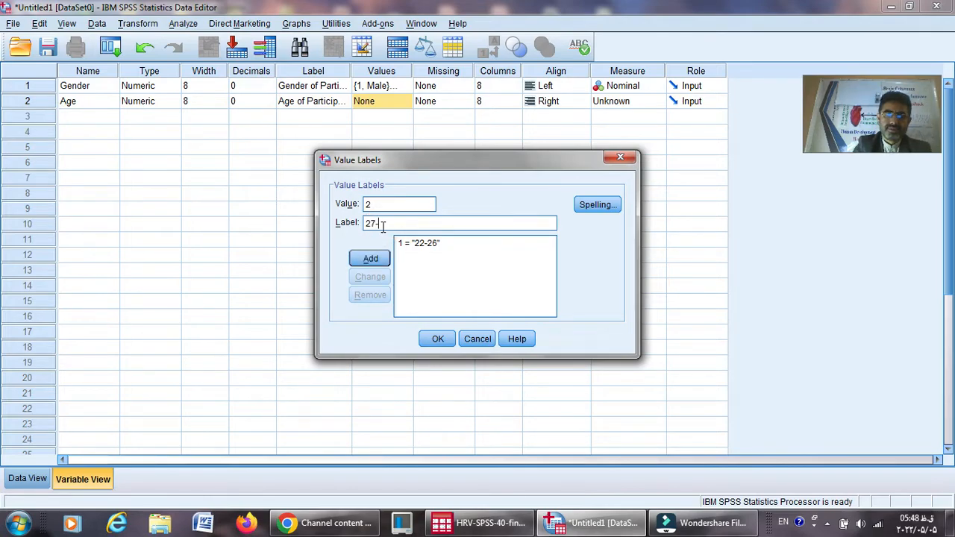
{"action": "type", "text": "32"}
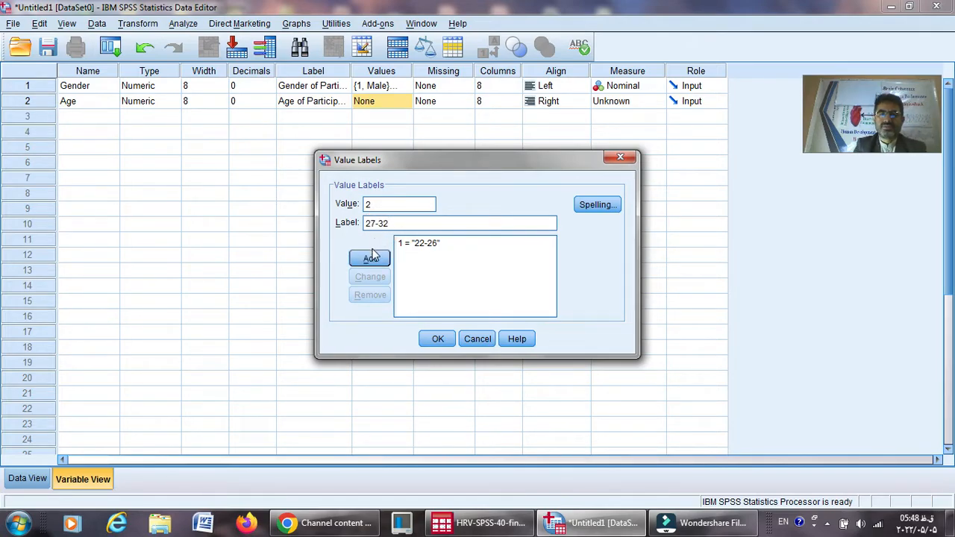
{"action": "left_click", "coordinate": [371, 260]}
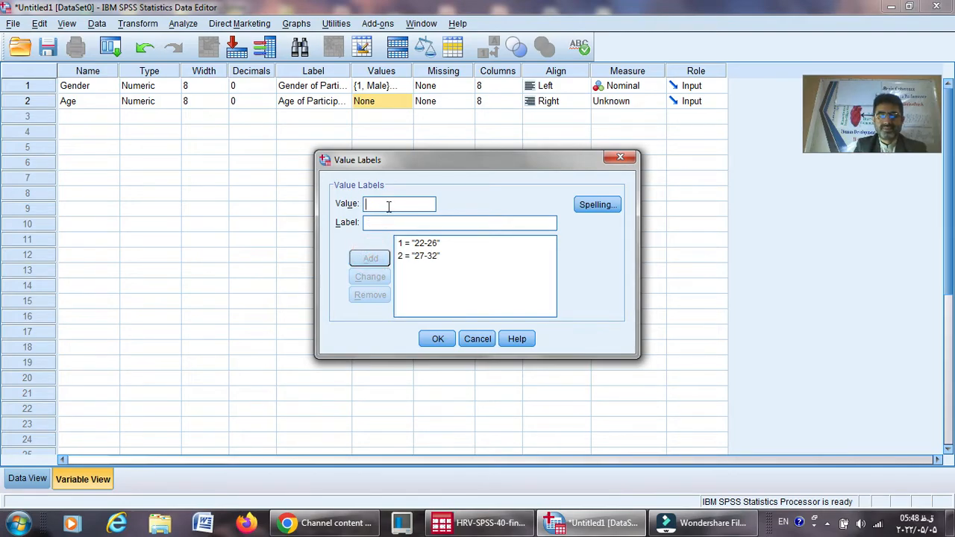
Add the value label 3 = 33-38 for the Age variable
{"action": "left_click", "coordinate": [388, 207]}
{"action": "type", "text": "3"}
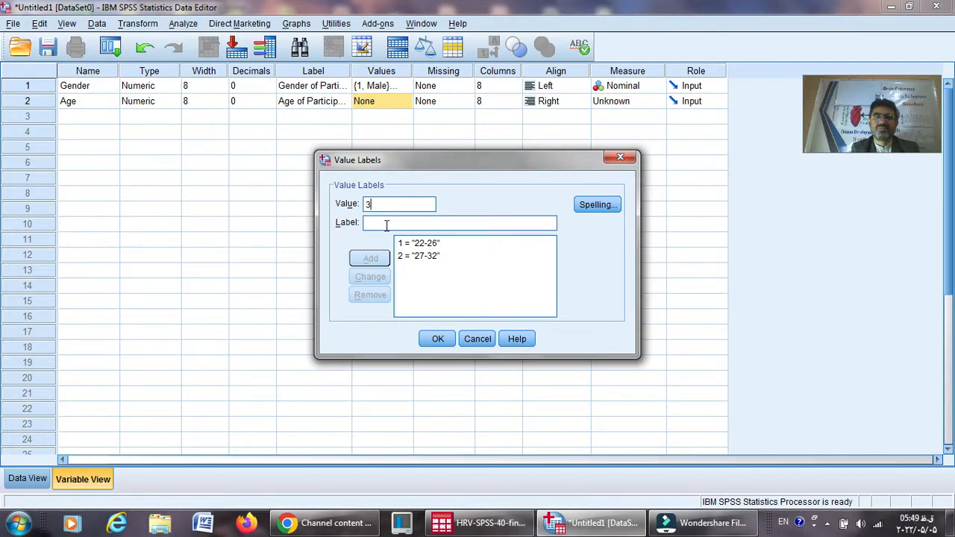
{"action": "left_click", "coordinate": [433, 247]}
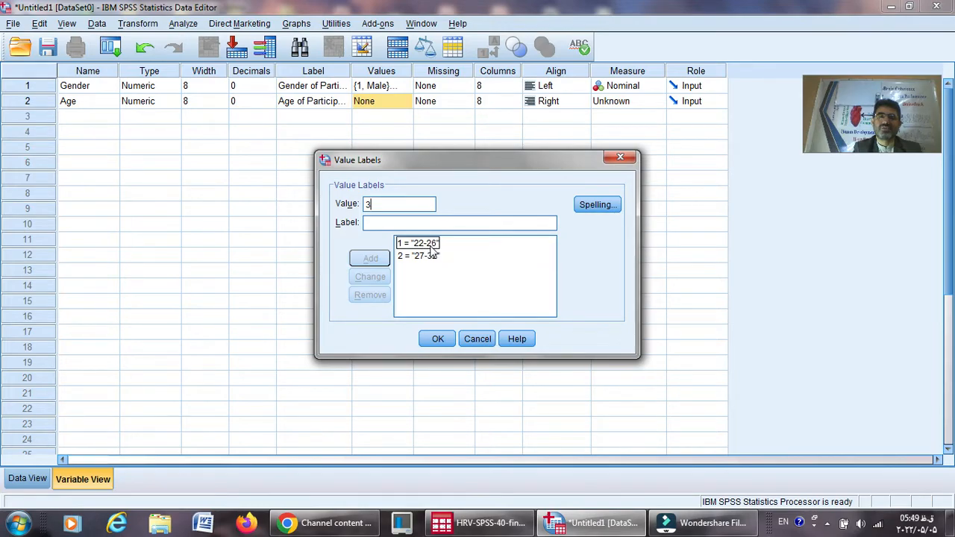
{"action": "left_click", "coordinate": [418, 258]}
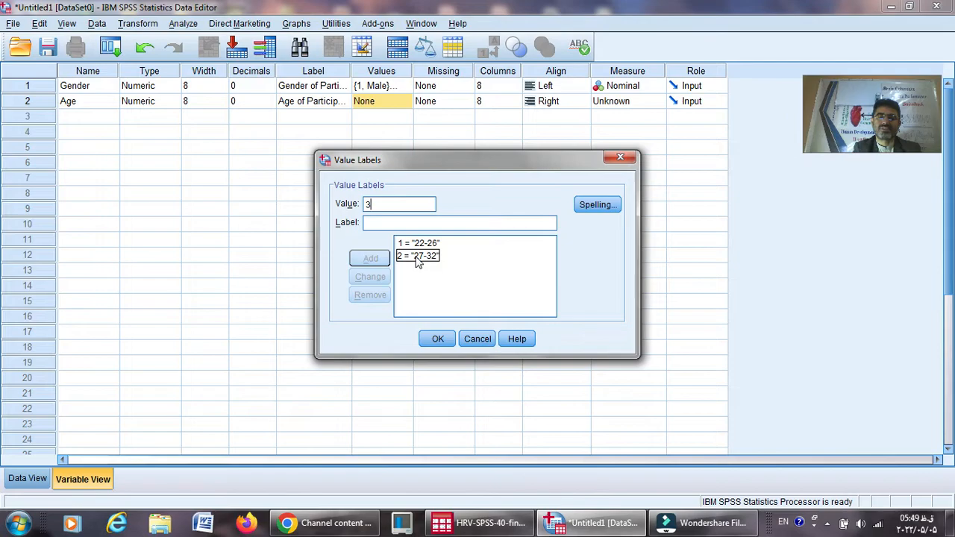
{"action": "left_click", "coordinate": [393, 223]}
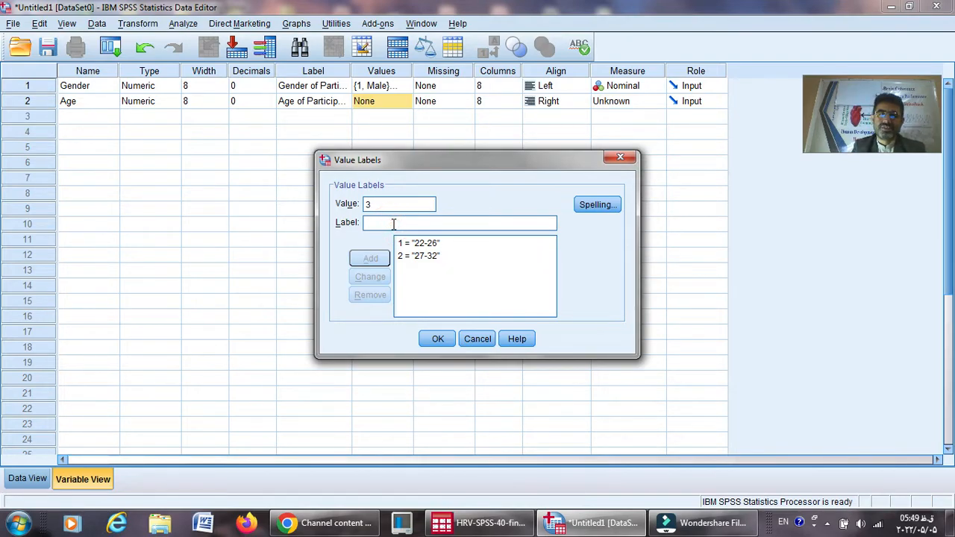
{"action": "type", "text": "33"}
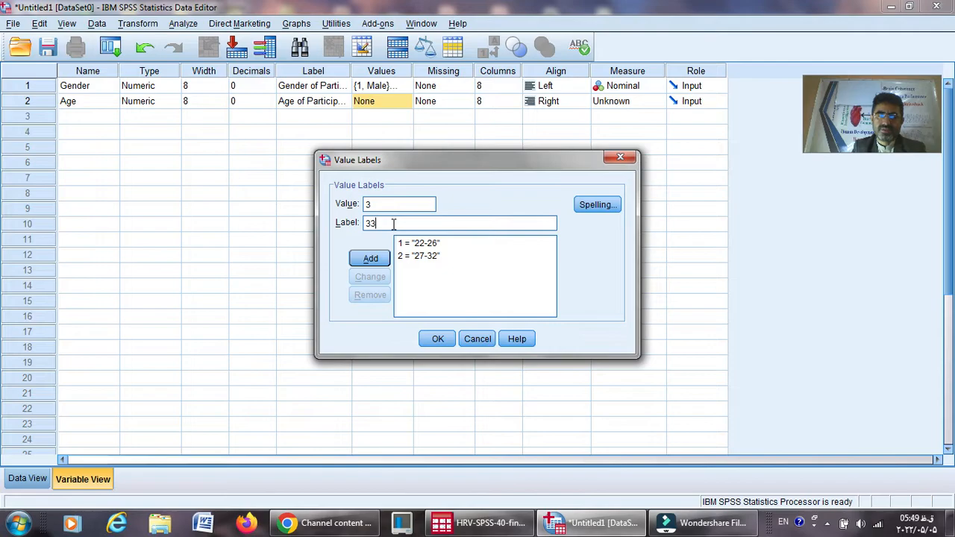
{"action": "type", "text": "-"}
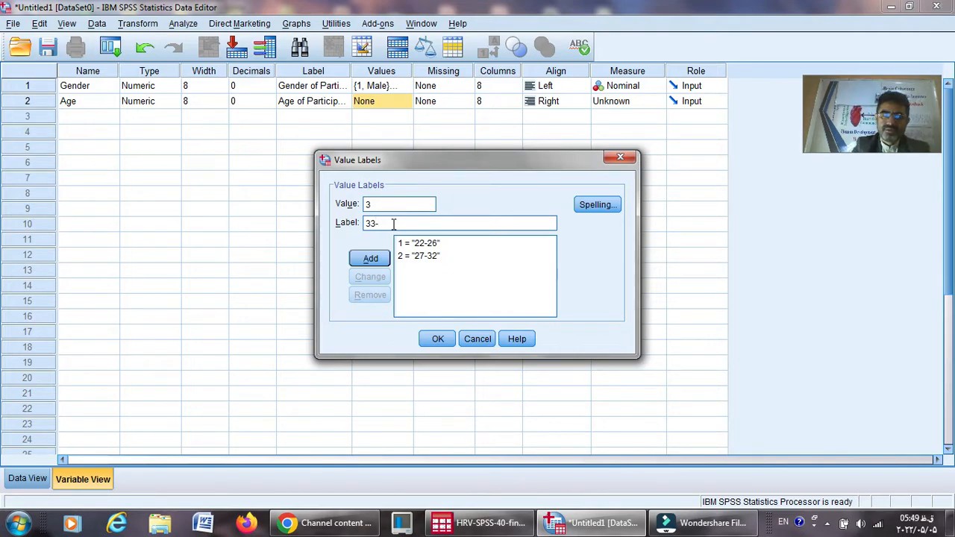
{"action": "type", "text": "38"}
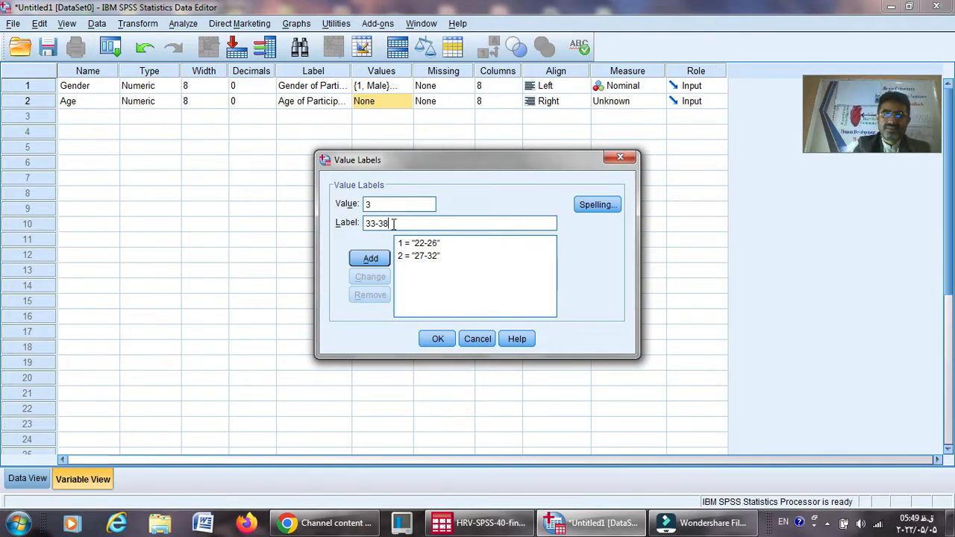
{"action": "left_click", "coordinate": [370, 258]}
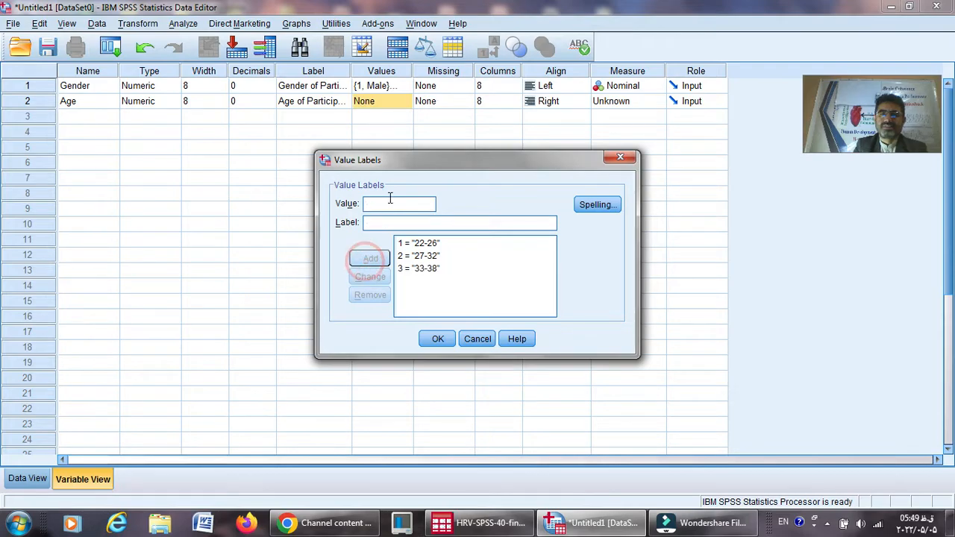
Add the value label 4 = 39+ for the Age variable and apply the set of labels
{"action": "type", "text": "4"}
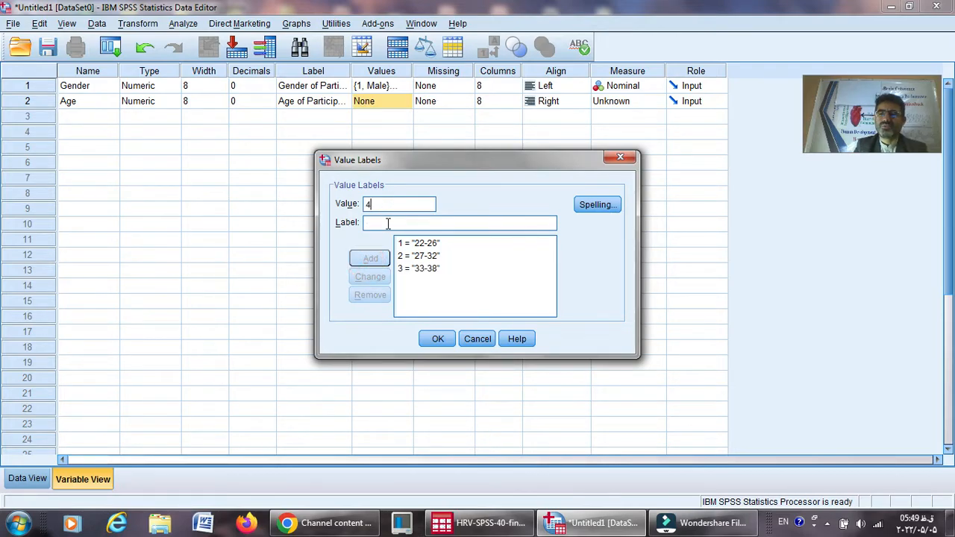
{"action": "left_click", "coordinate": [387, 223]}
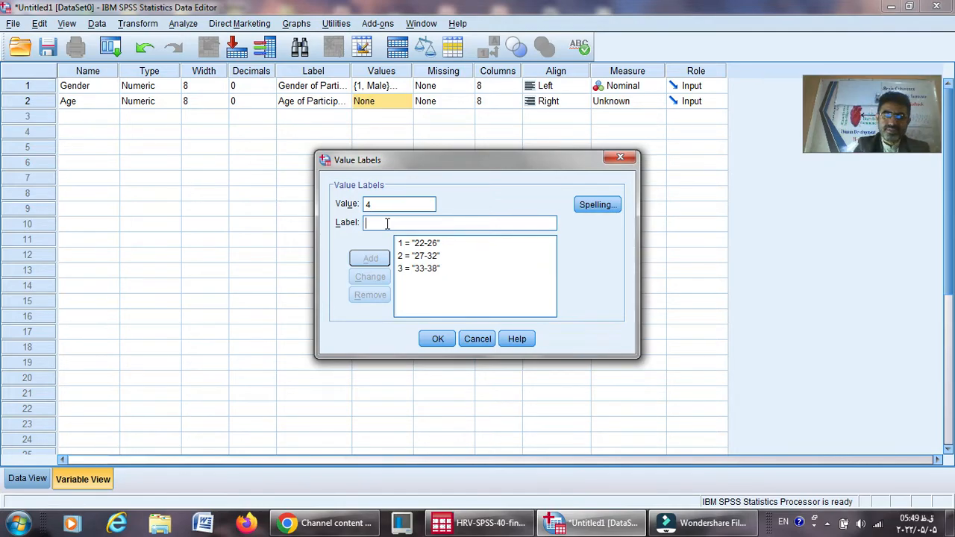
{"action": "type", "text": "39"}
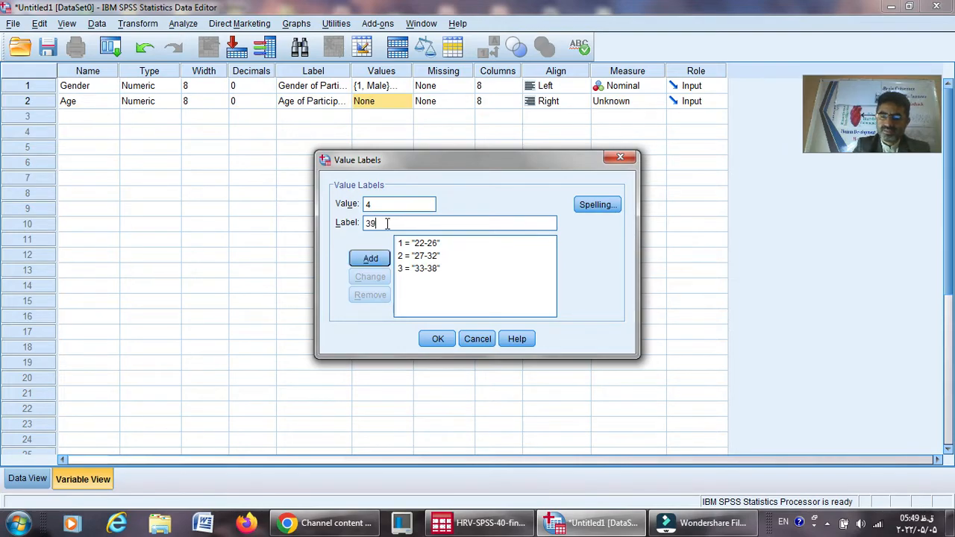
{"action": "type", "text": "-"}
{"action": "key", "text": "BackSpace"}
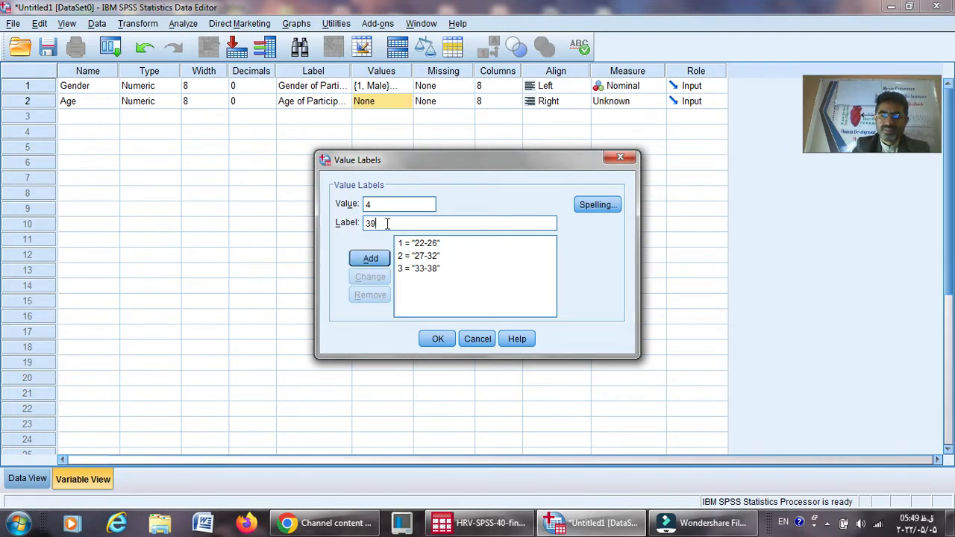
{"action": "type", "text": "+"}
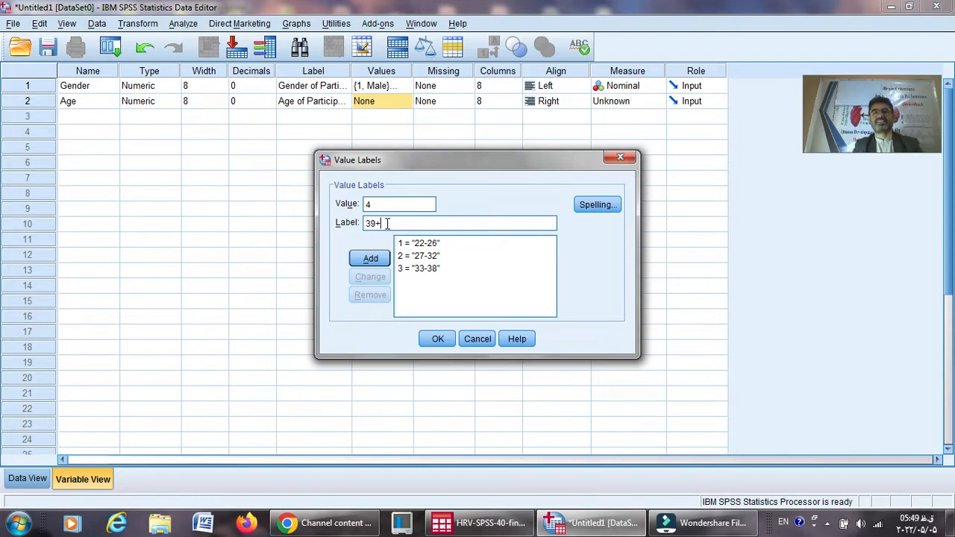
{"action": "left_click", "coordinate": [368, 259]}
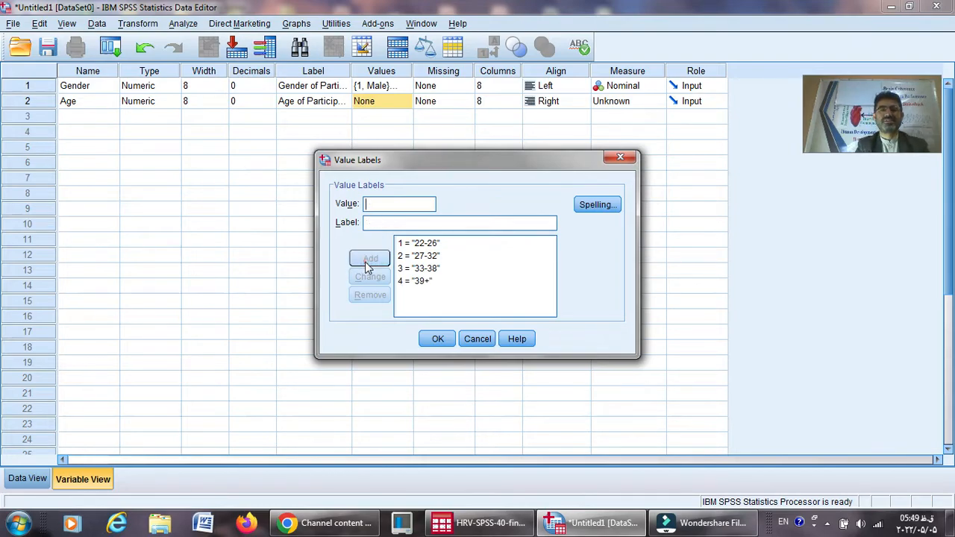
{"action": "left_click", "coordinate": [438, 338]}
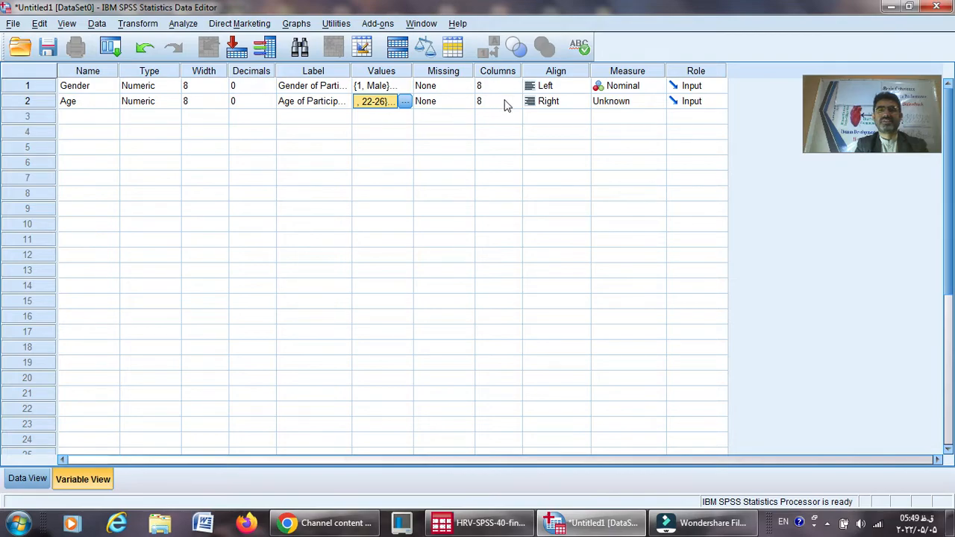
Set the Age variable's alignment to Left and its measurement level to Ordinal
{"action": "left_click", "coordinate": [525, 104]}
{"action": "left_click", "coordinate": [582, 101]}
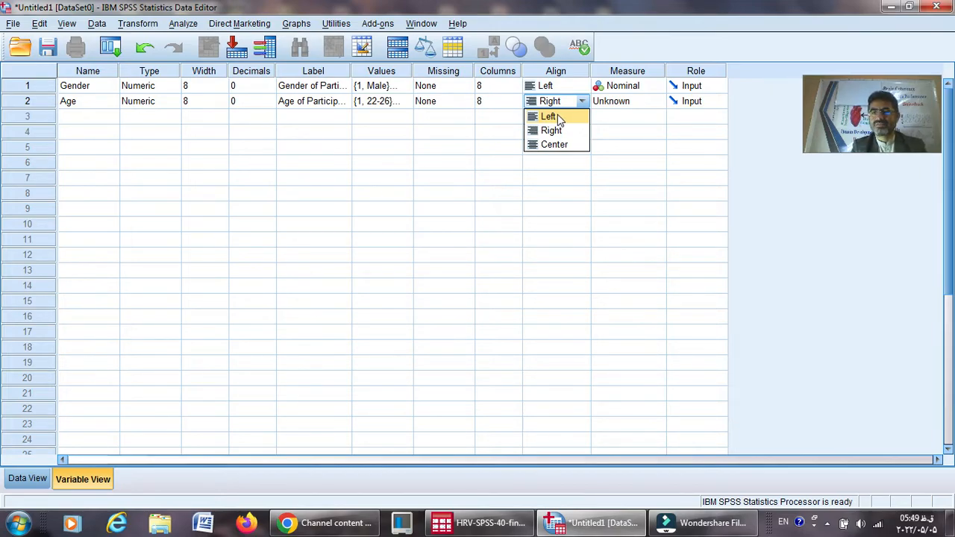
{"action": "left_click", "coordinate": [557, 116]}
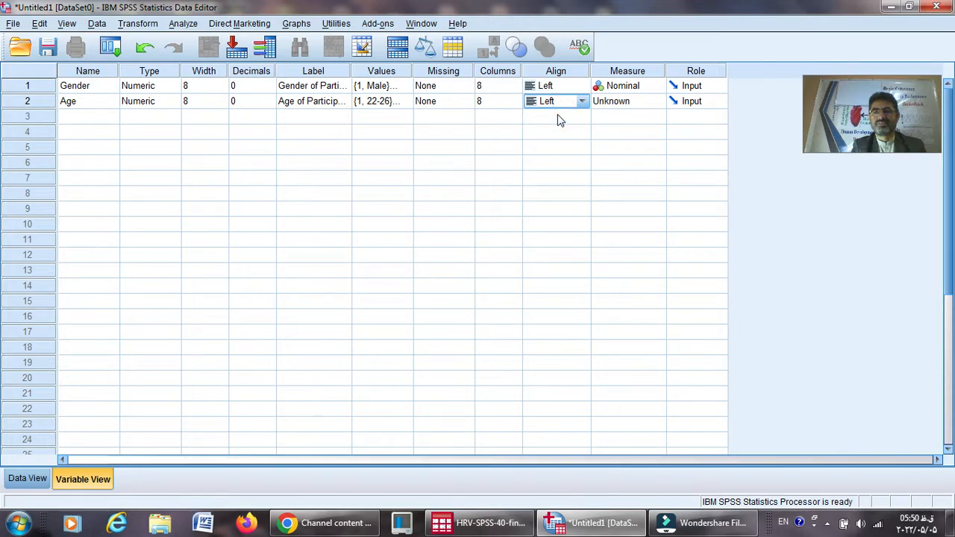
{"action": "left_click", "coordinate": [643, 104]}
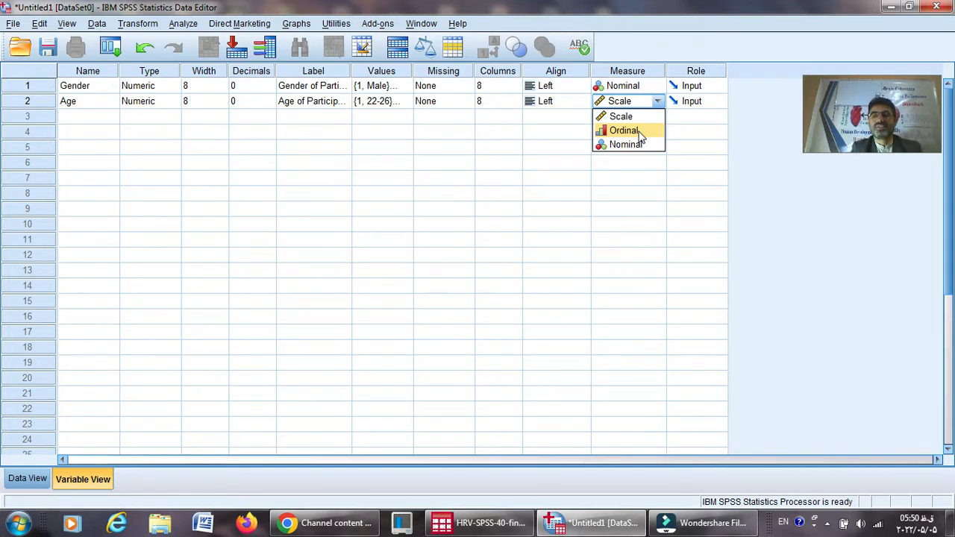
{"action": "left_click", "coordinate": [624, 131]}
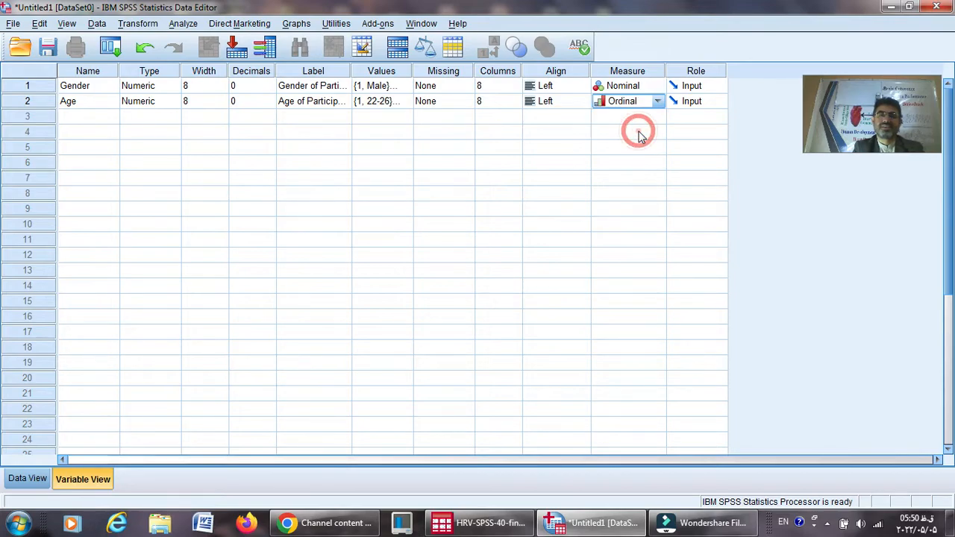
Create a third numeric variable named LoE in the first empty row below Age
{"action": "left_click", "coordinate": [75, 116]}
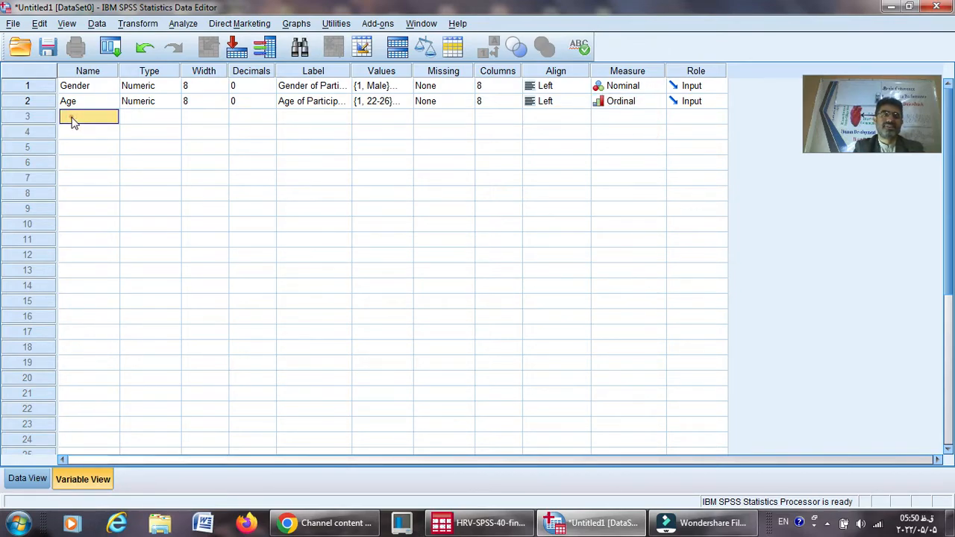
{"action": "type", "text": "L"}
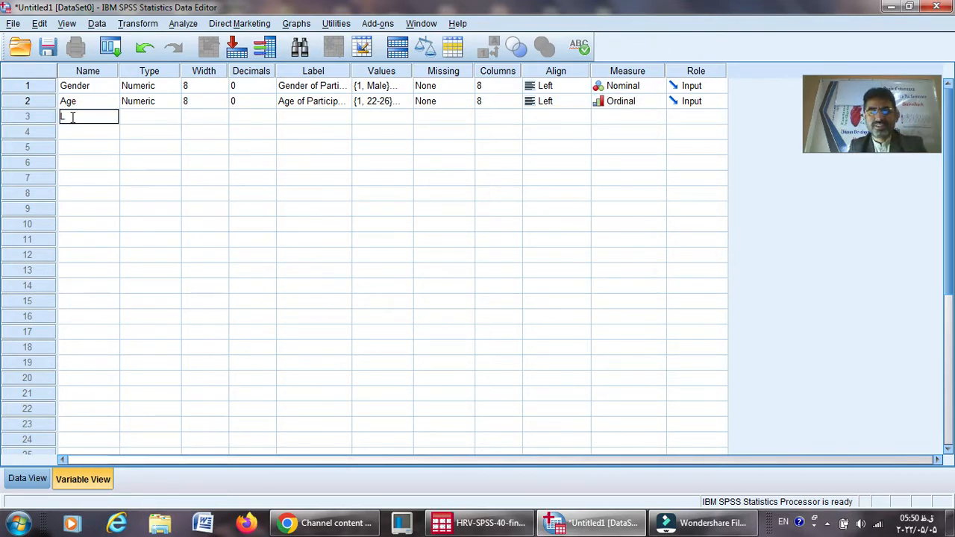
{"action": "type", "text": "o"}
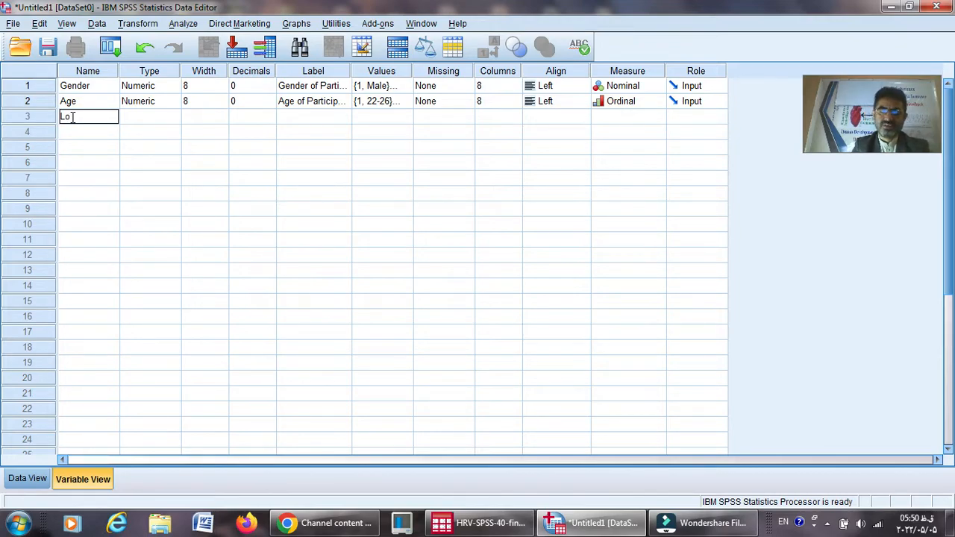
{"action": "type", "text": "E"}
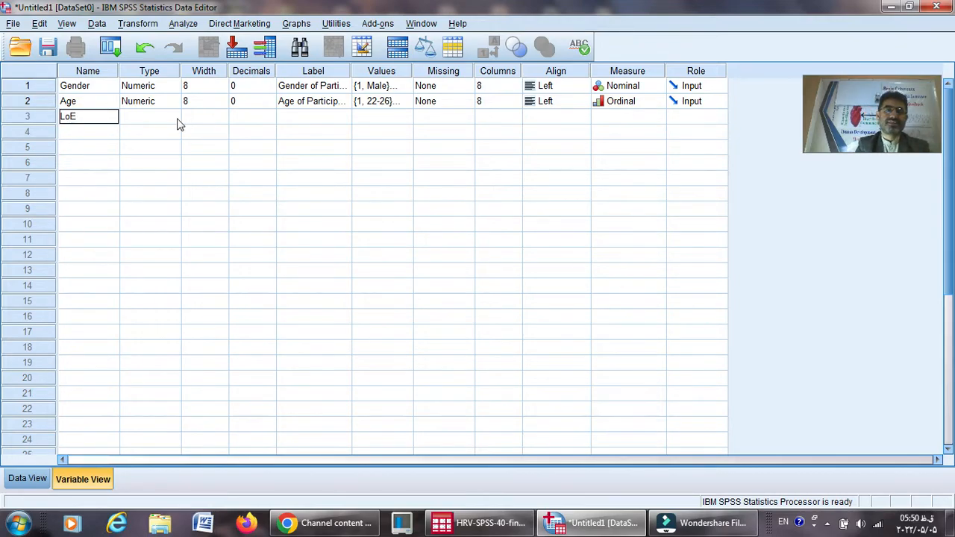
{"action": "left_click", "coordinate": [176, 119]}
{"action": "left_click", "coordinate": [440, 354]}
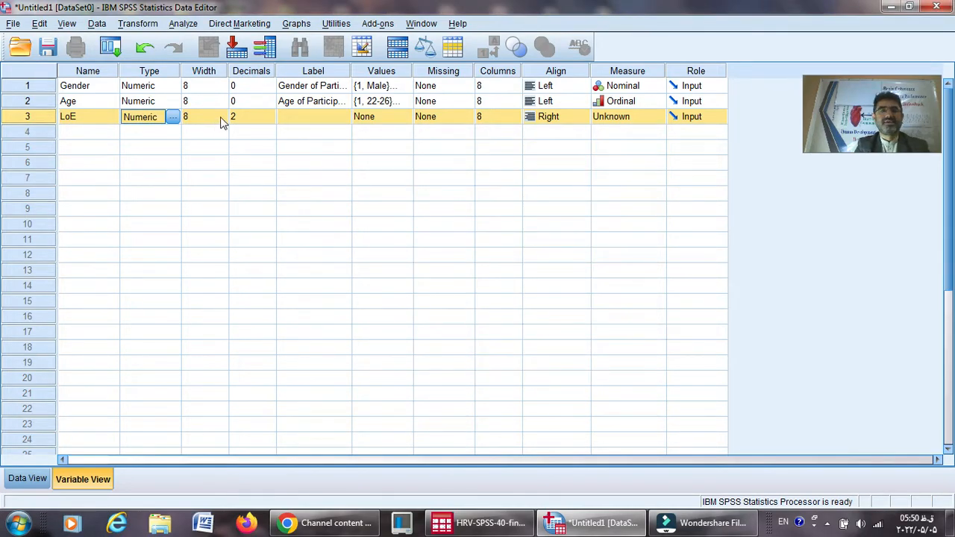
Set the LoE variable's decimals to 0 and its label to "Level of Education"
{"action": "left_click", "coordinate": [252, 120]}
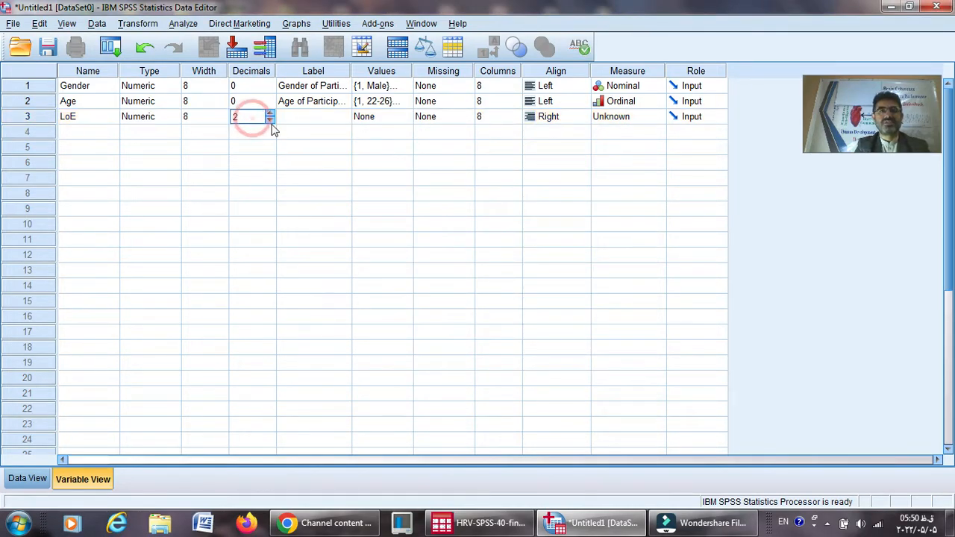
{"action": "left_click", "coordinate": [271, 120]}
{"action": "left_click", "coordinate": [270, 120]}
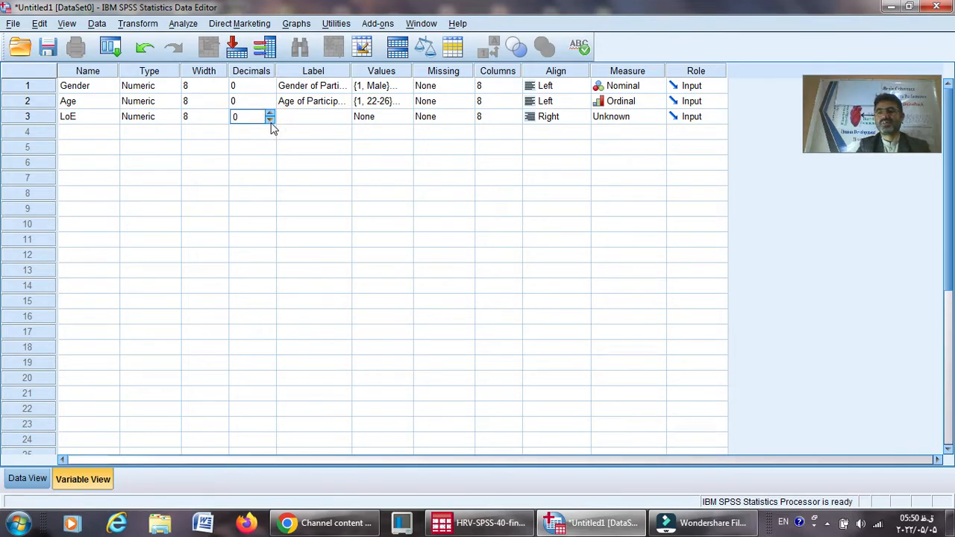
{"action": "left_click", "coordinate": [298, 123]}
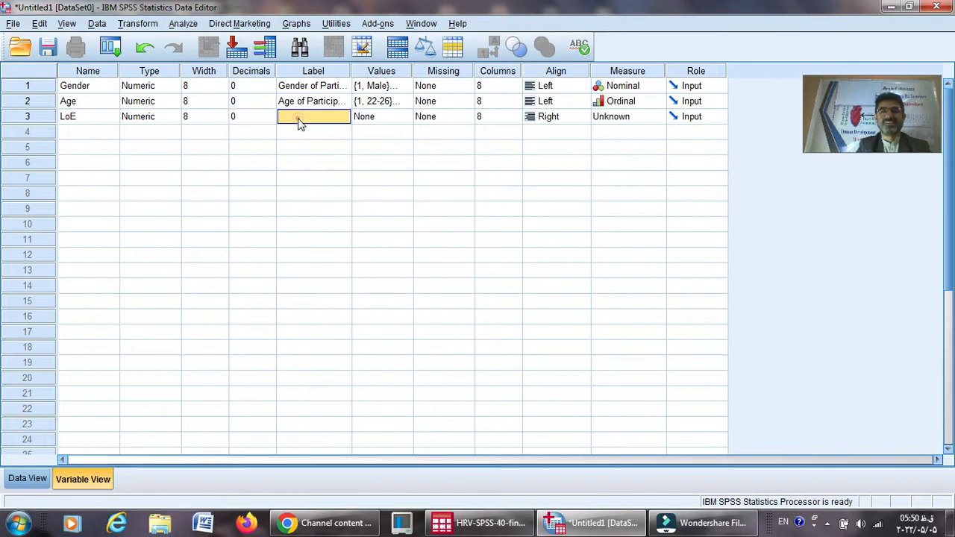
{"action": "type", "text": "Le"}
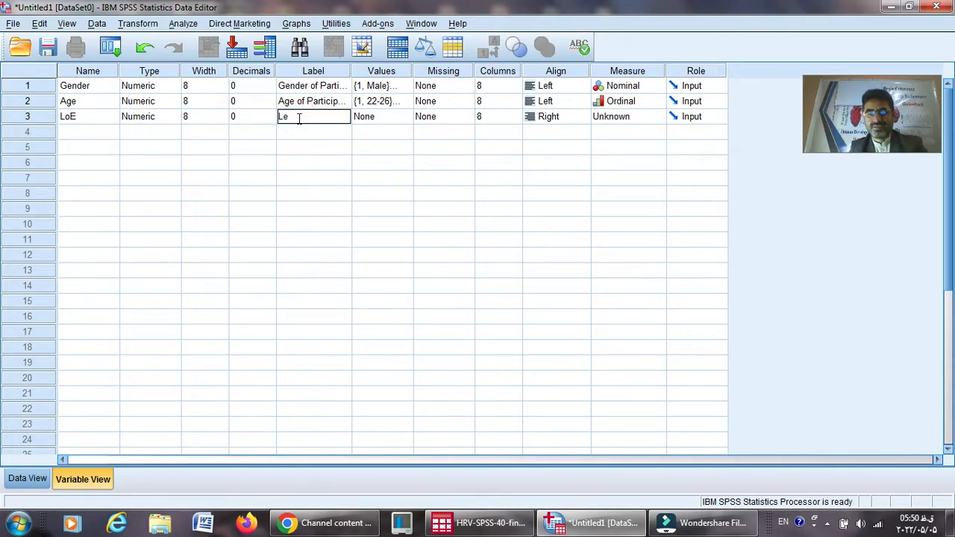
{"action": "type", "text": "vel of Educati"}
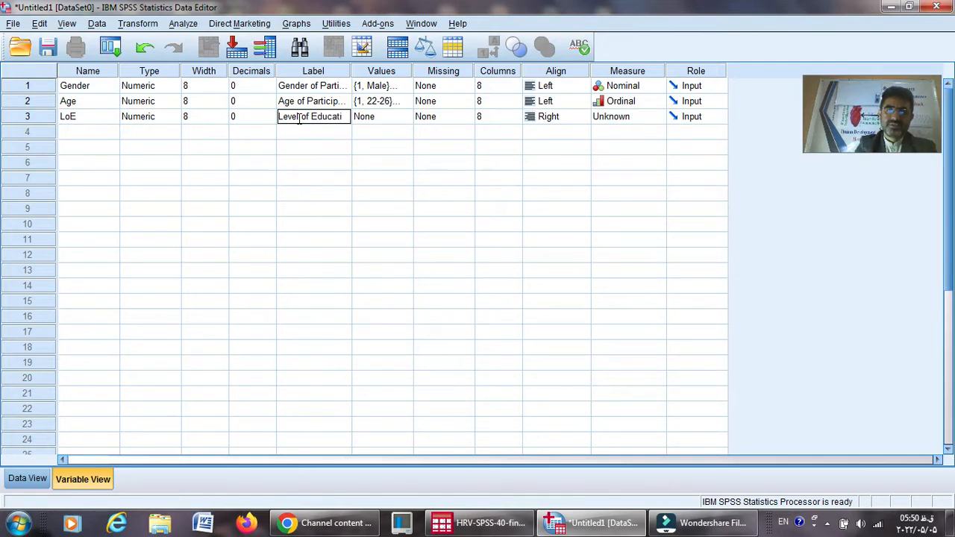
{"action": "type", "text": "on"}
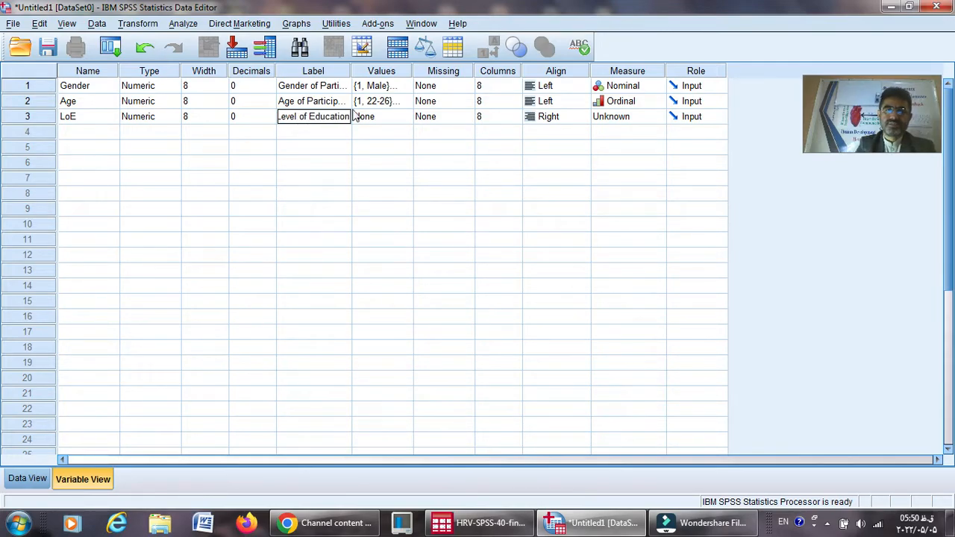
Add the first two value labels for the LoE variable: 1 = 12 and 2 = BA
{"action": "left_click", "coordinate": [396, 117]}
{"action": "left_click", "coordinate": [402, 117]}
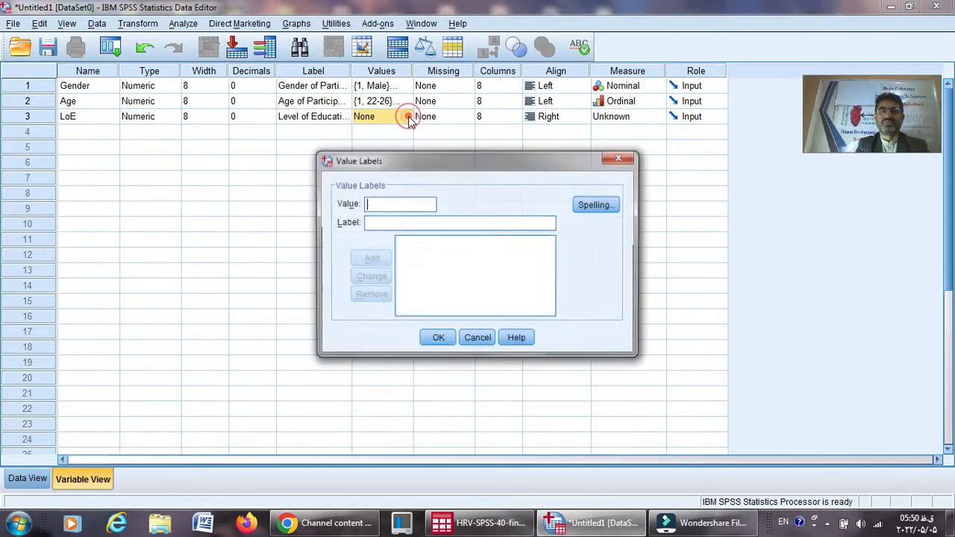
{"action": "type", "text": "1"}
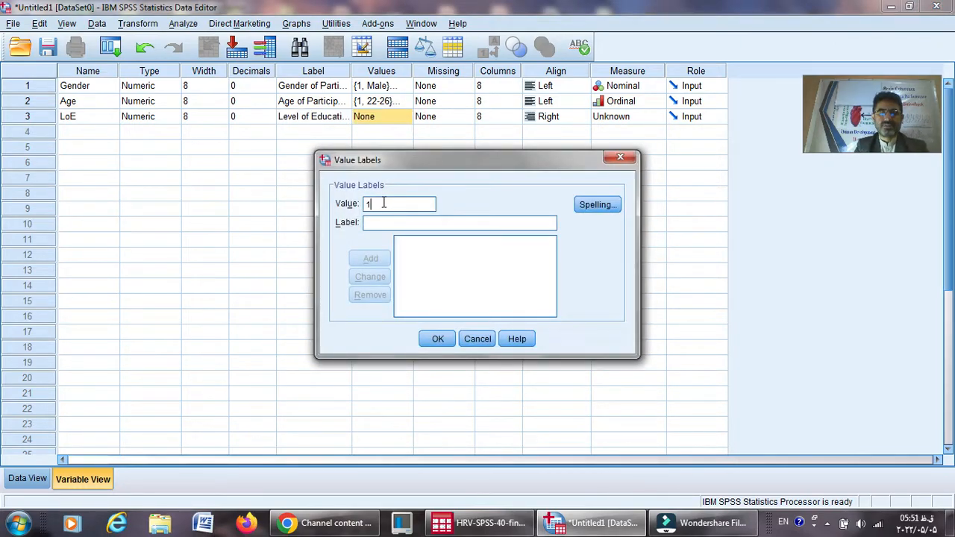
{"action": "left_click", "coordinate": [384, 222]}
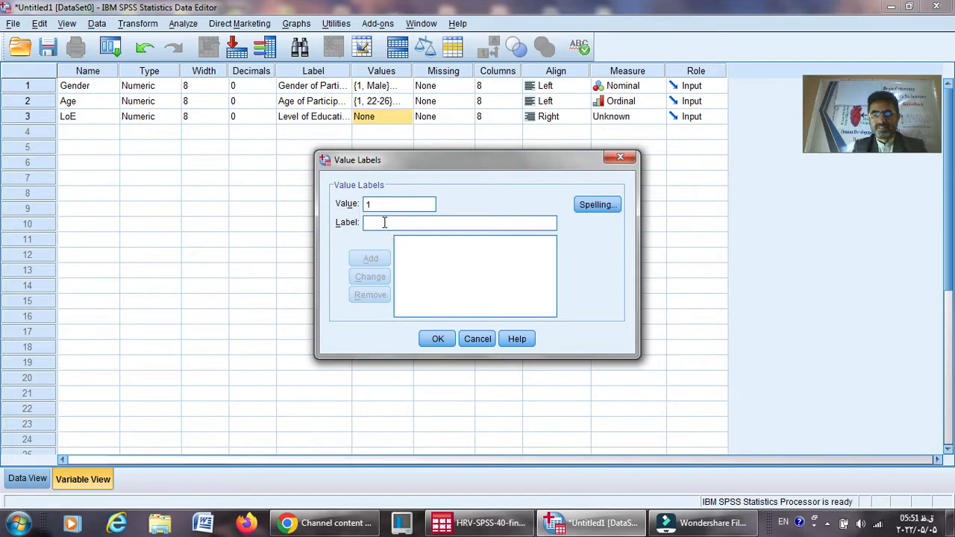
{"action": "type", "text": "12"}
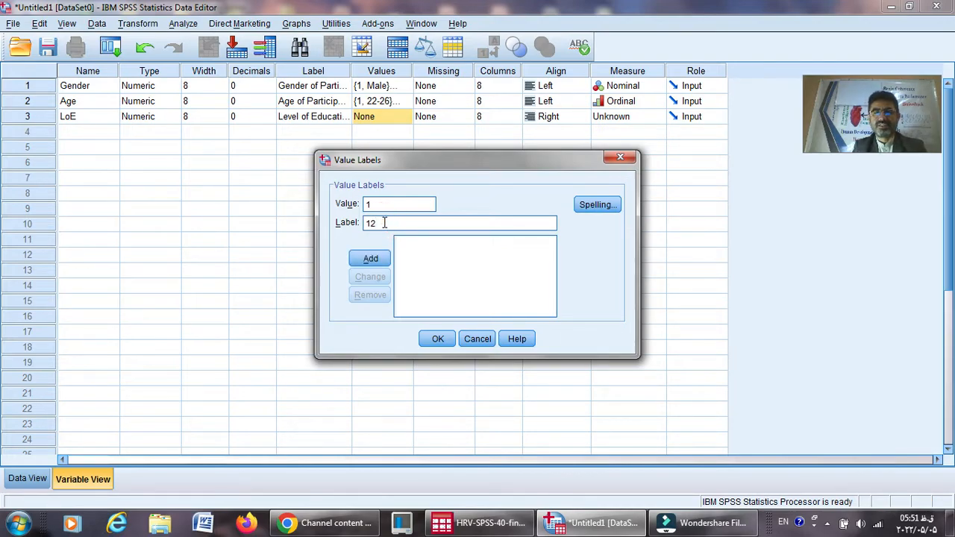
{"action": "left_click", "coordinate": [369, 259]}
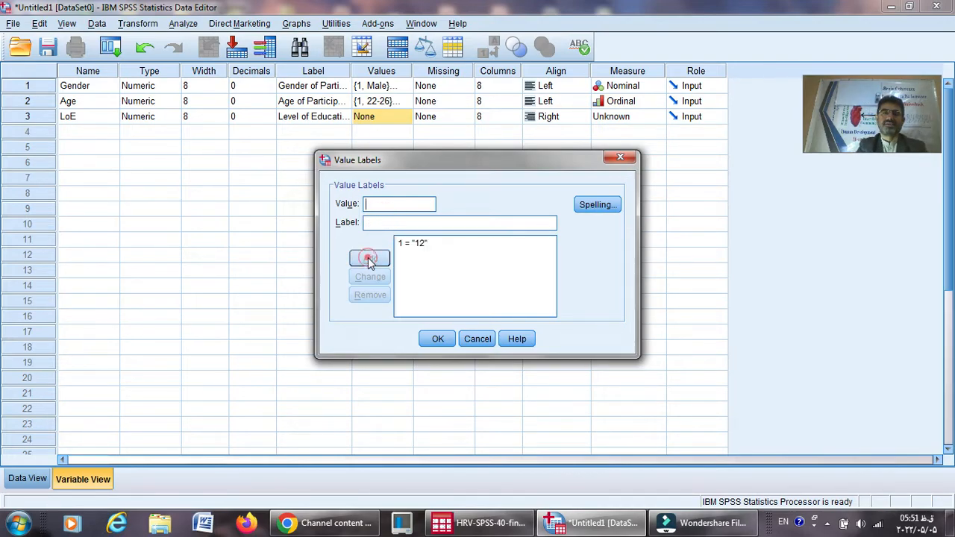
{"action": "type", "text": "2"}
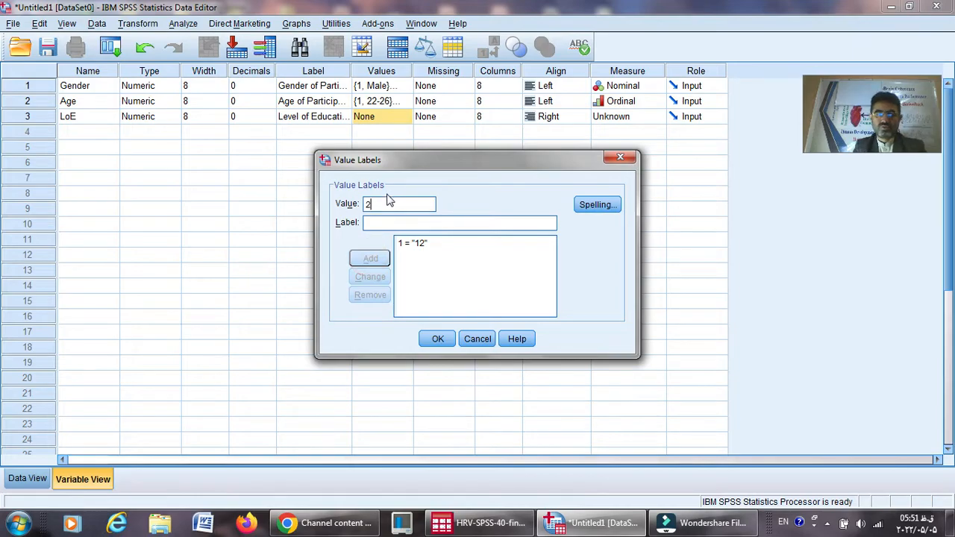
{"action": "left_click", "coordinate": [386, 222]}
{"action": "type", "text": "BA"}
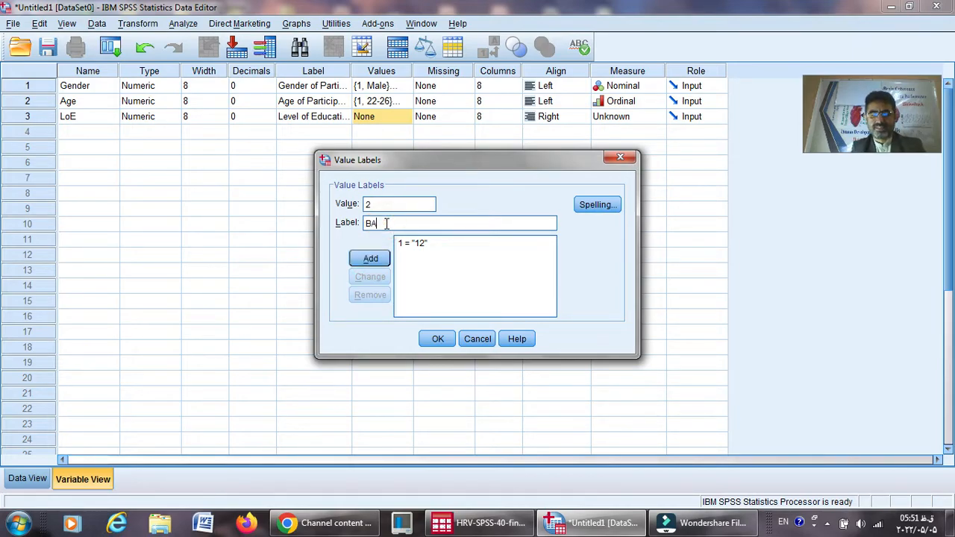
{"action": "left_click", "coordinate": [368, 258]}
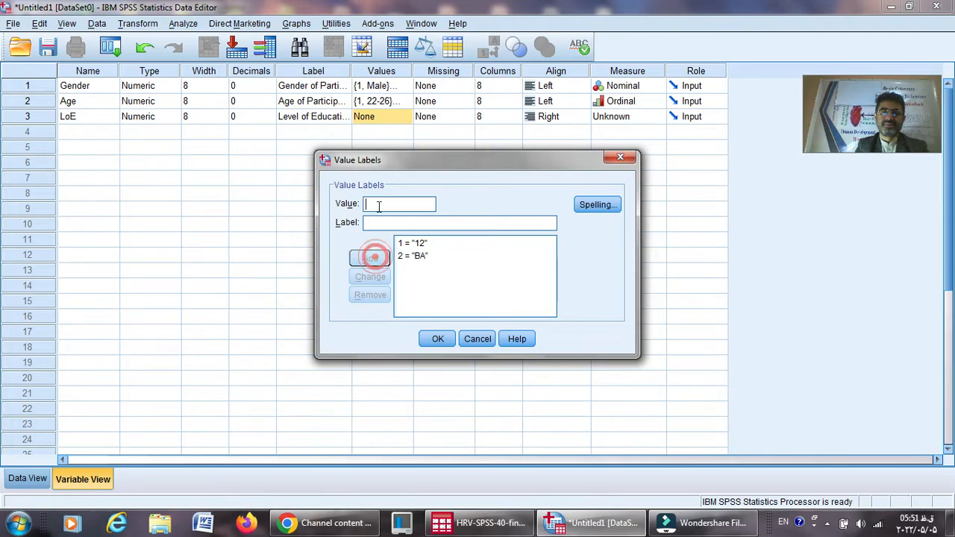
Add the value labels 3 = MA and 4 = PhD for the LoE variable and apply the set of labels
{"action": "type", "text": "3"}
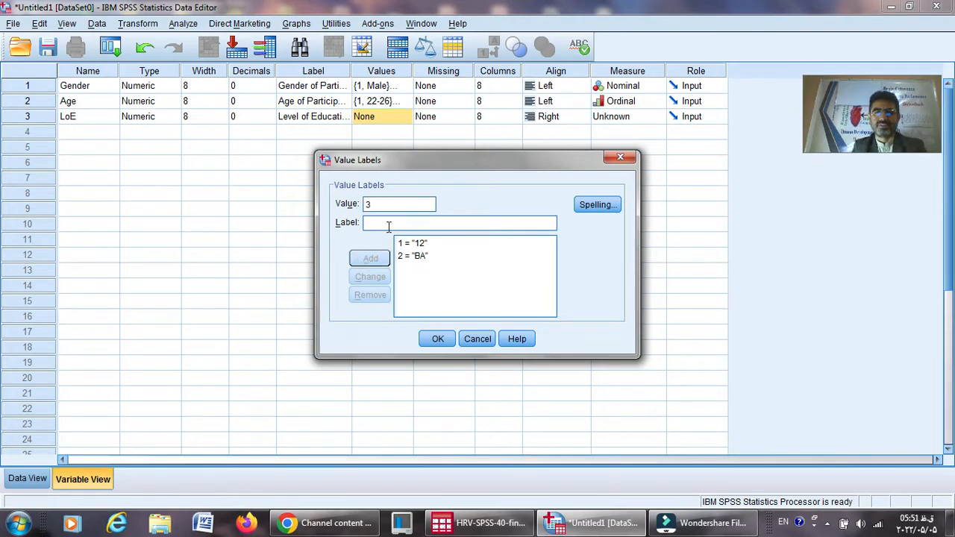
{"action": "left_click", "coordinate": [388, 228]}
{"action": "type", "text": "MA"}
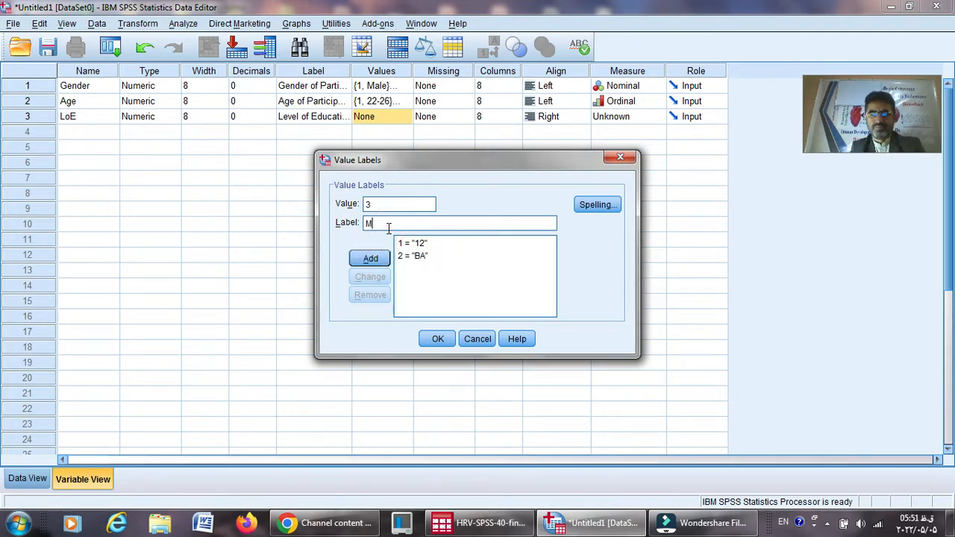
{"action": "left_click", "coordinate": [371, 258]}
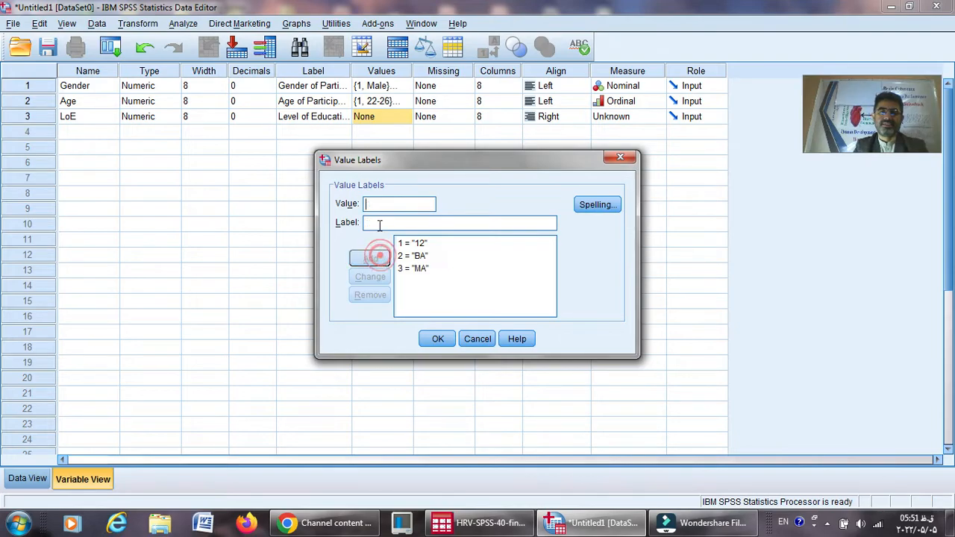
{"action": "type", "text": "4"}
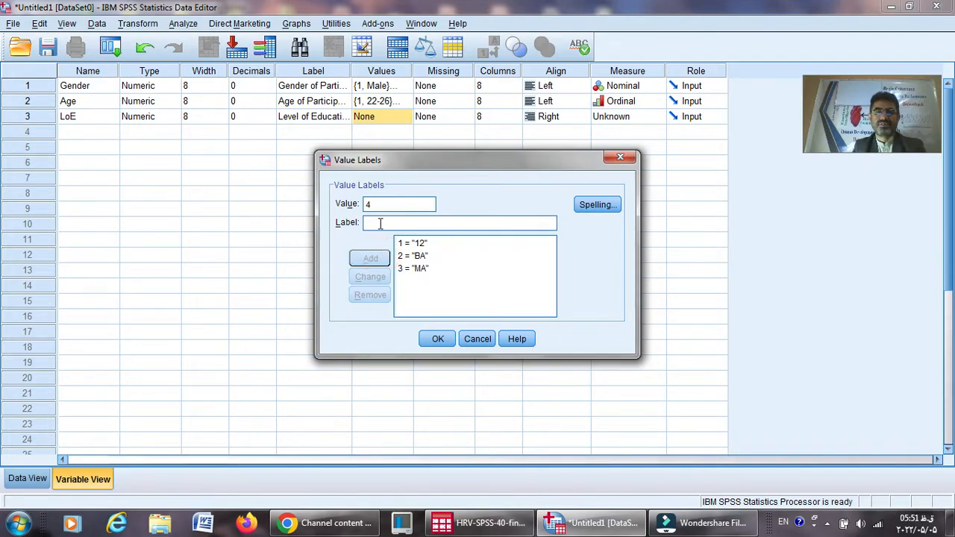
{"action": "type", "text": "P"}
{"action": "key", "text": "BackSpace"}
{"action": "left_click", "coordinate": [381, 227]}
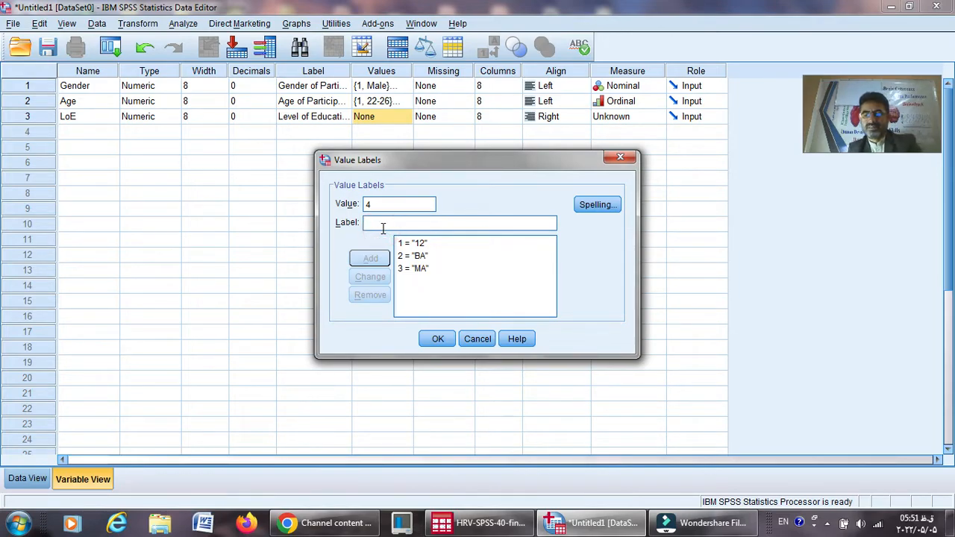
{"action": "type", "text": "PhD"}
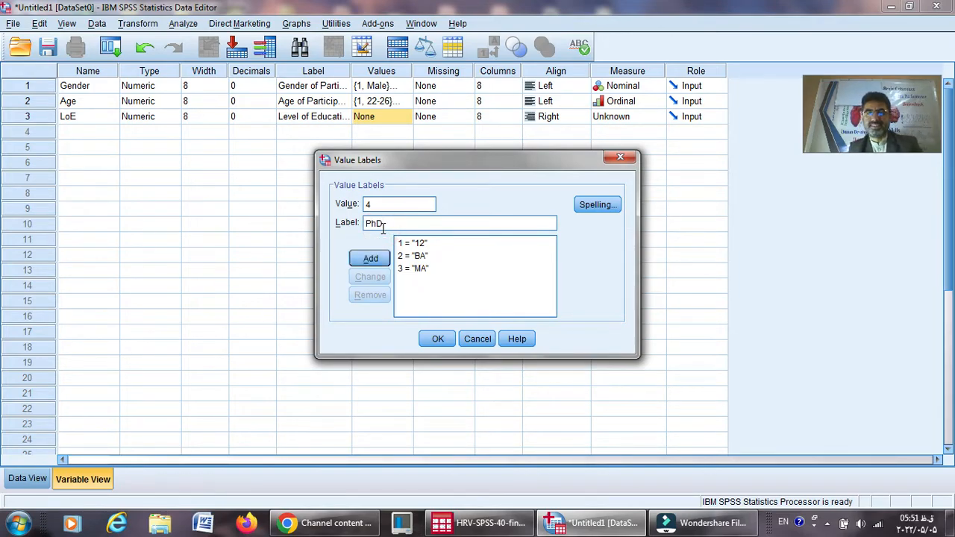
{"action": "left_click", "coordinate": [370, 257]}
{"action": "left_click", "coordinate": [438, 340]}
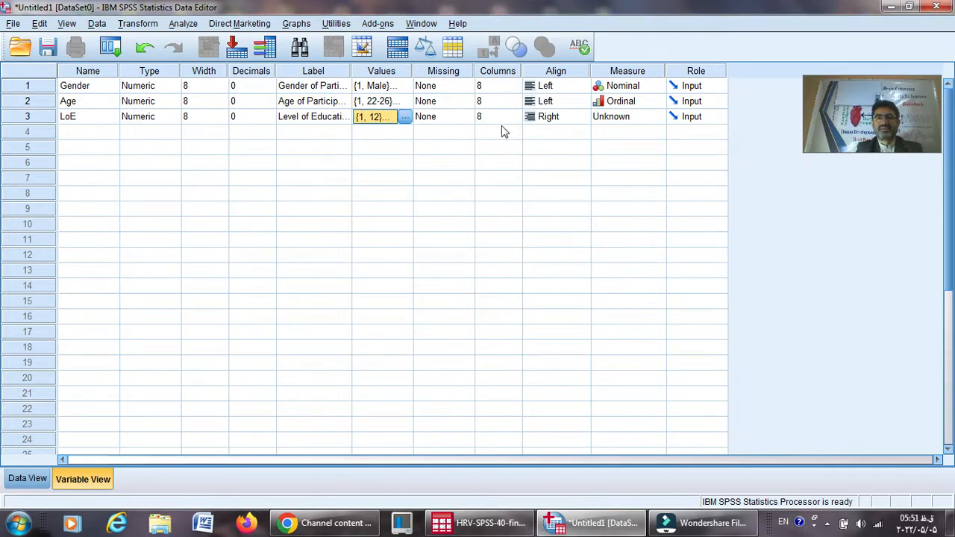
Set the LoE variable's alignment to Left and its measurement level to Ordinal
{"action": "left_click", "coordinate": [565, 118]}
{"action": "left_click", "coordinate": [548, 132]}
{"action": "left_click", "coordinate": [634, 117]}
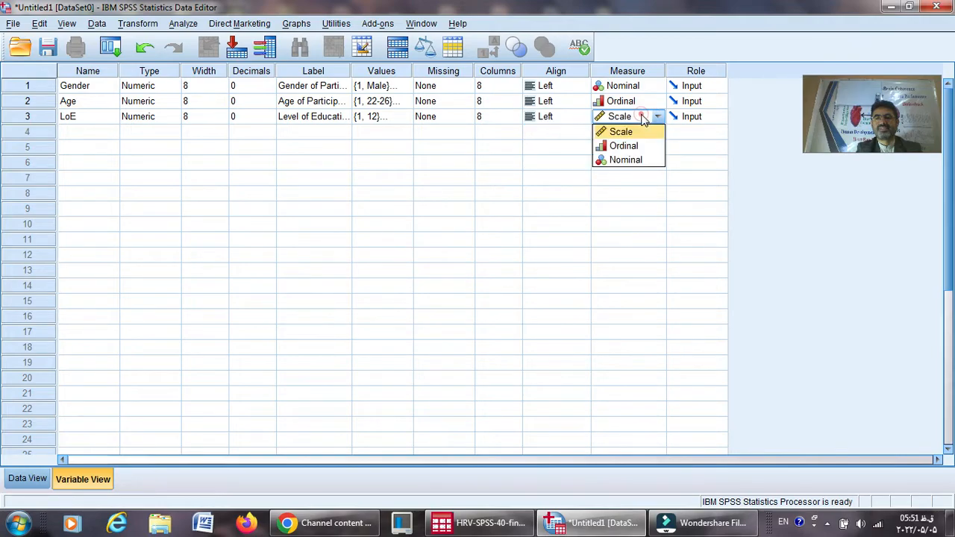
{"action": "left_click", "coordinate": [623, 146]}
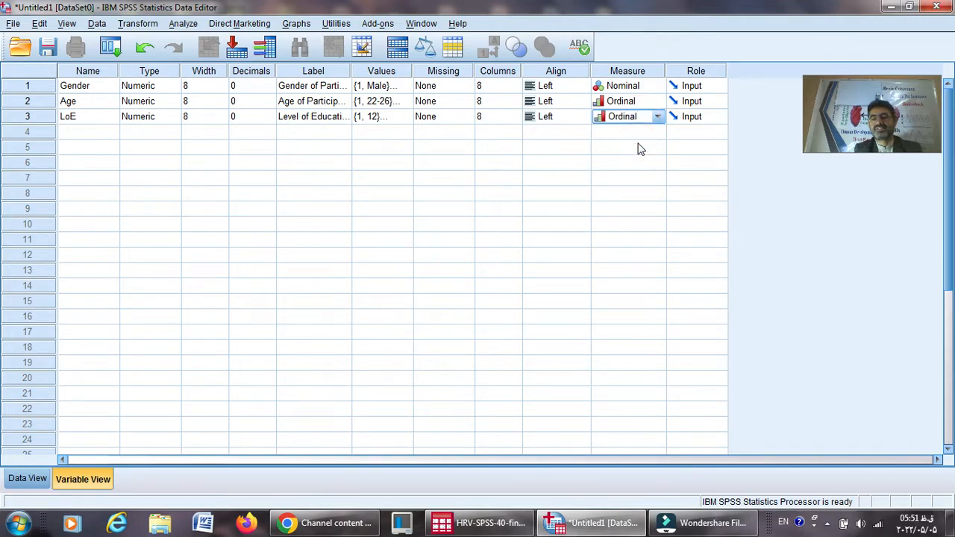